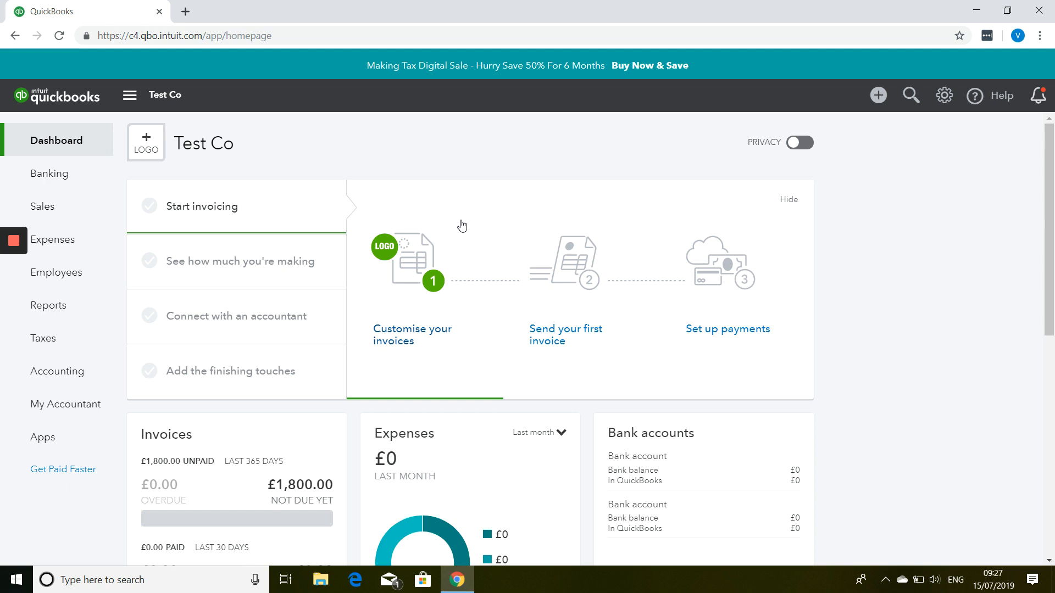
# Open the Open Invoices report from the standard reports and dismiss the report customisation tour.
pyautogui.click(73, 308)
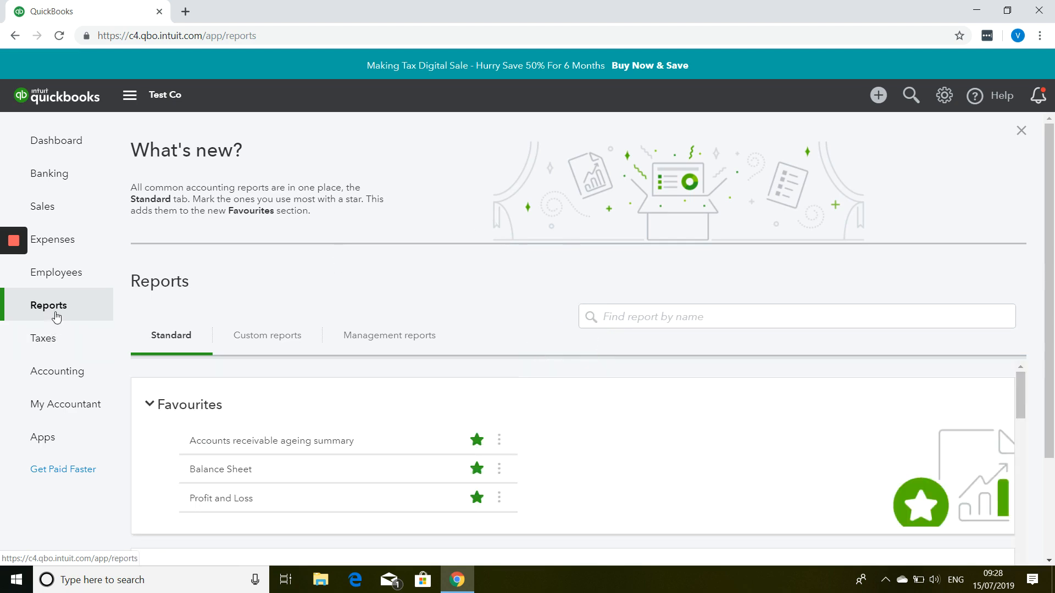
pyautogui.scroll(-2, 747, 310)
pyautogui.scroll(-8, 747, 311)
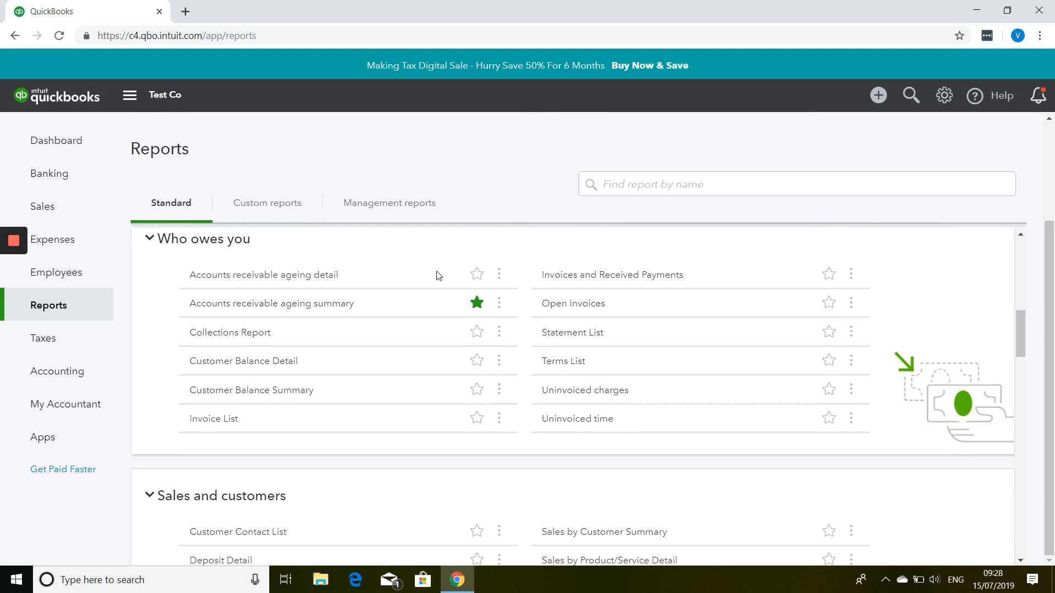
pyautogui.click(552, 309)
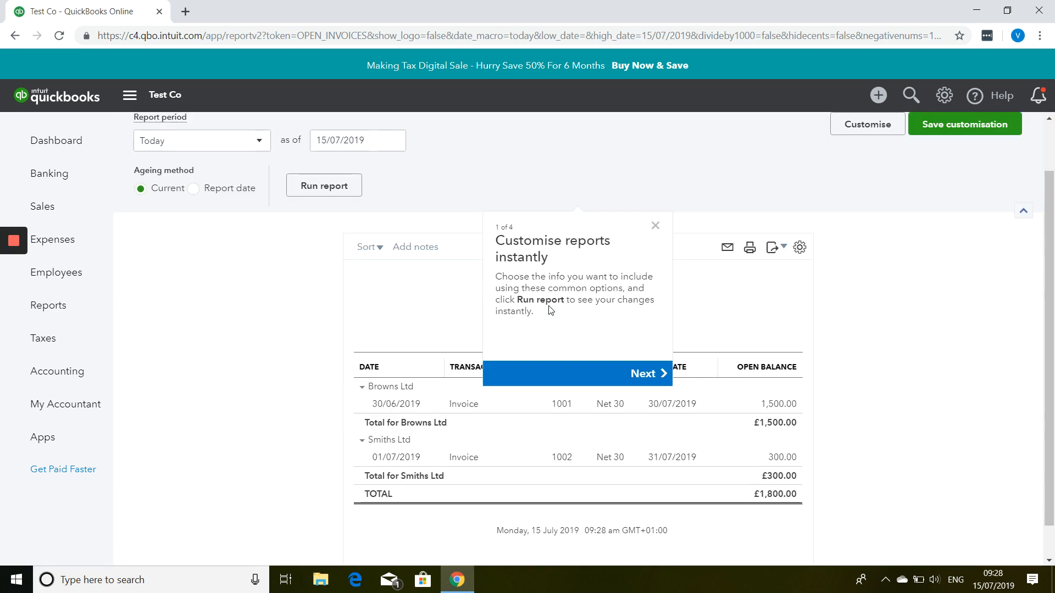
pyautogui.click(656, 228)
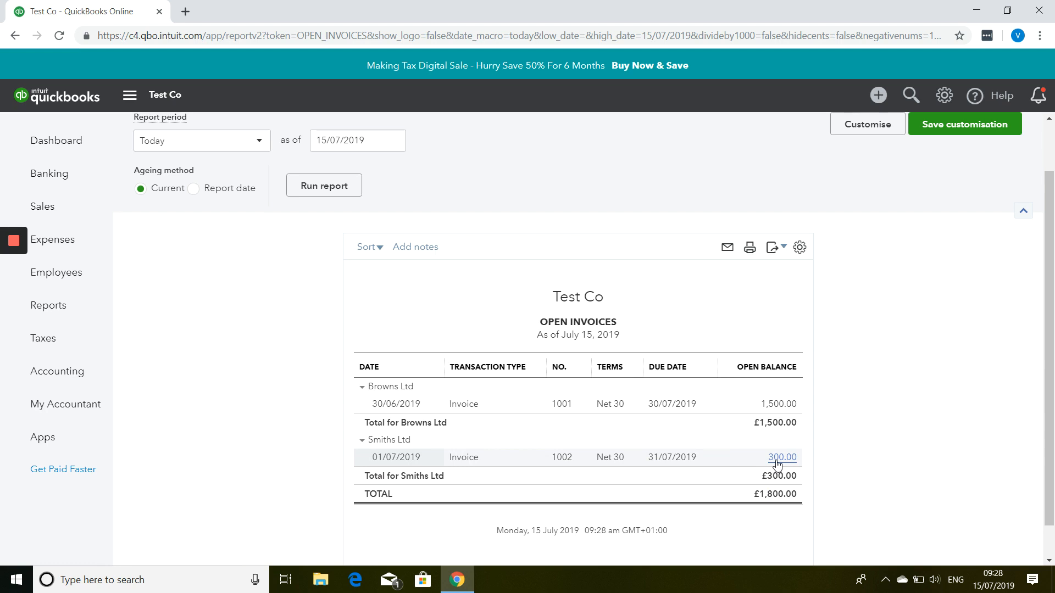
# Create a new credit note for customer Smiths Ltd, dated 15/07/2019.
pyautogui.click(878, 95)
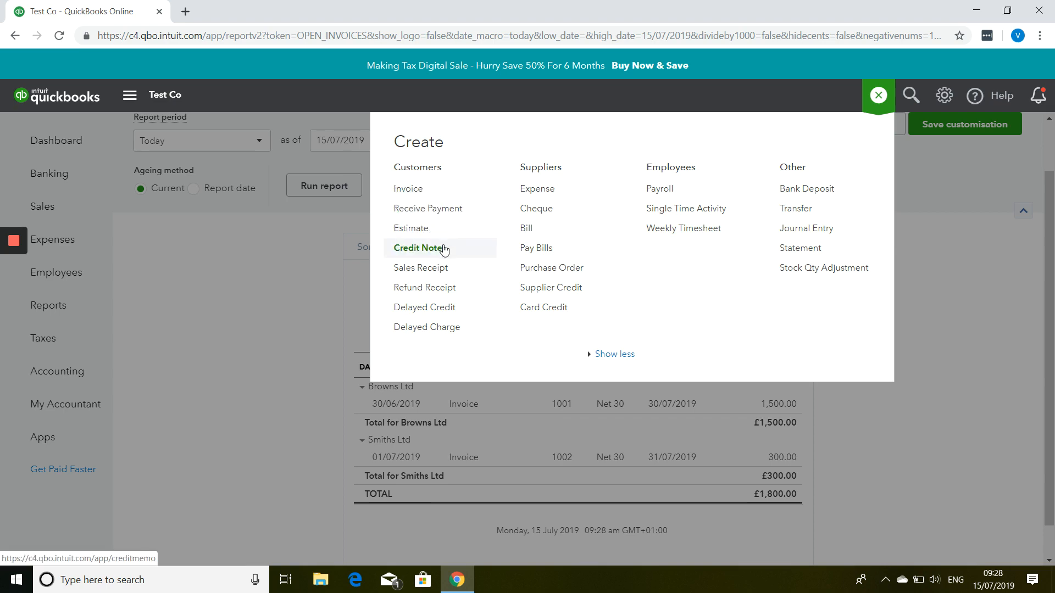
pyautogui.click(446, 249)
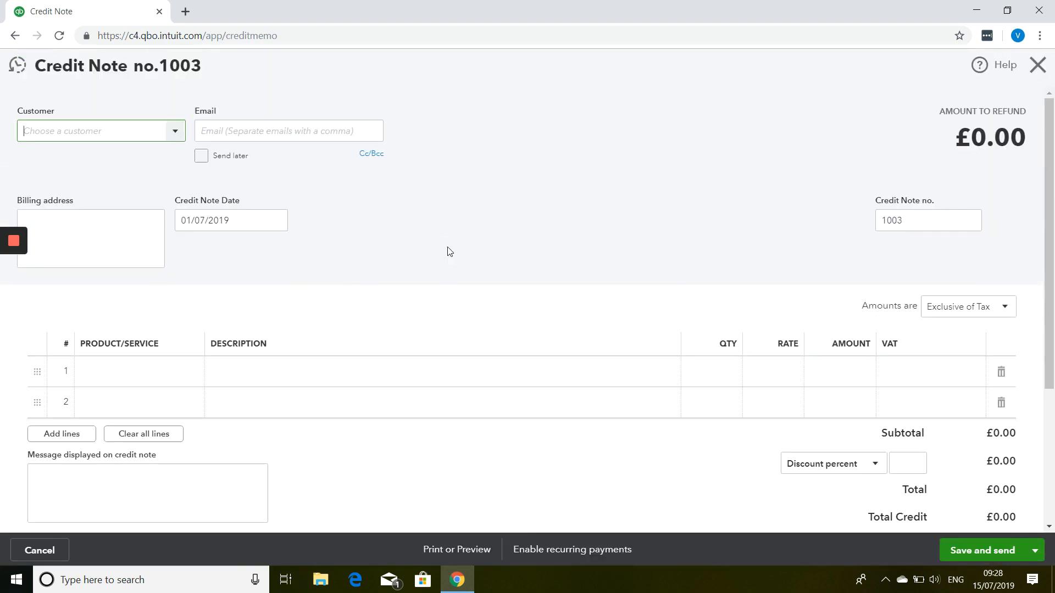
pyautogui.write('Smiths Ltd')
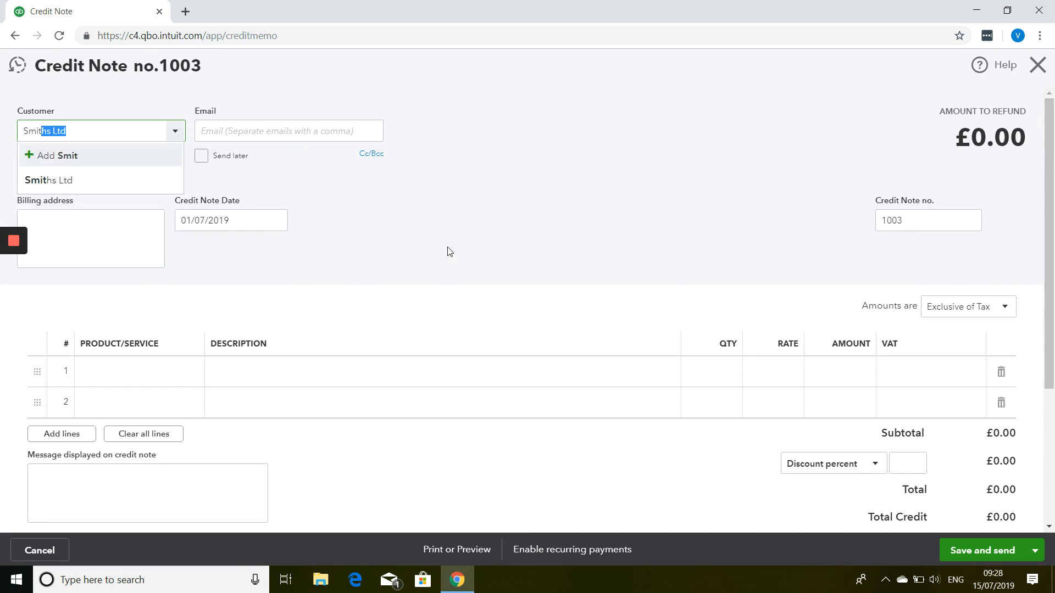
pyautogui.press('Tab')
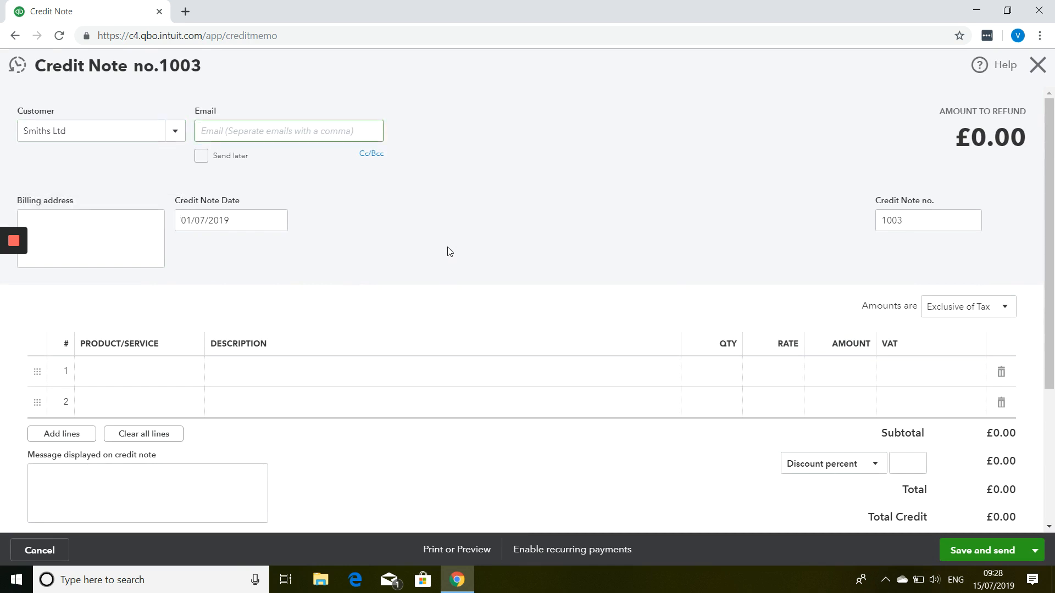
pyautogui.press('Tab')
pyautogui.press('Tab')
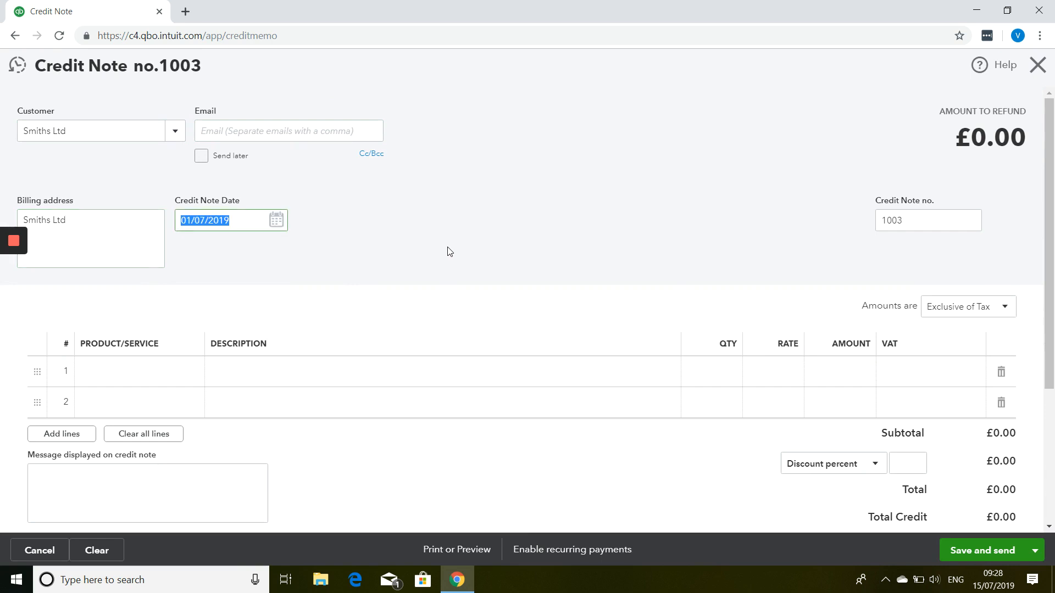
pyautogui.write('15072019')
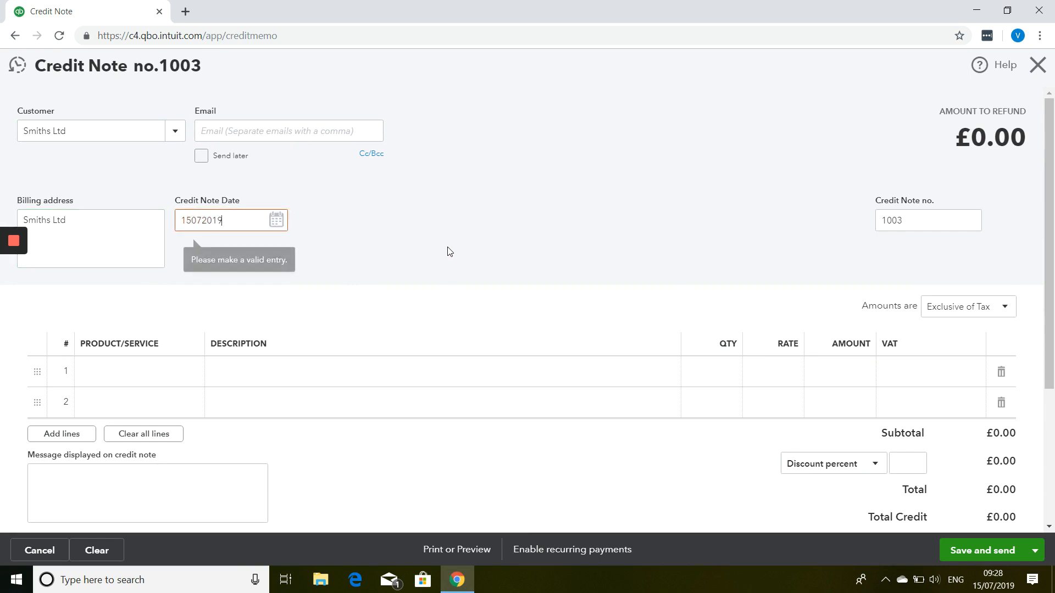
pyautogui.press('Tab')
pyautogui.press('Tab')
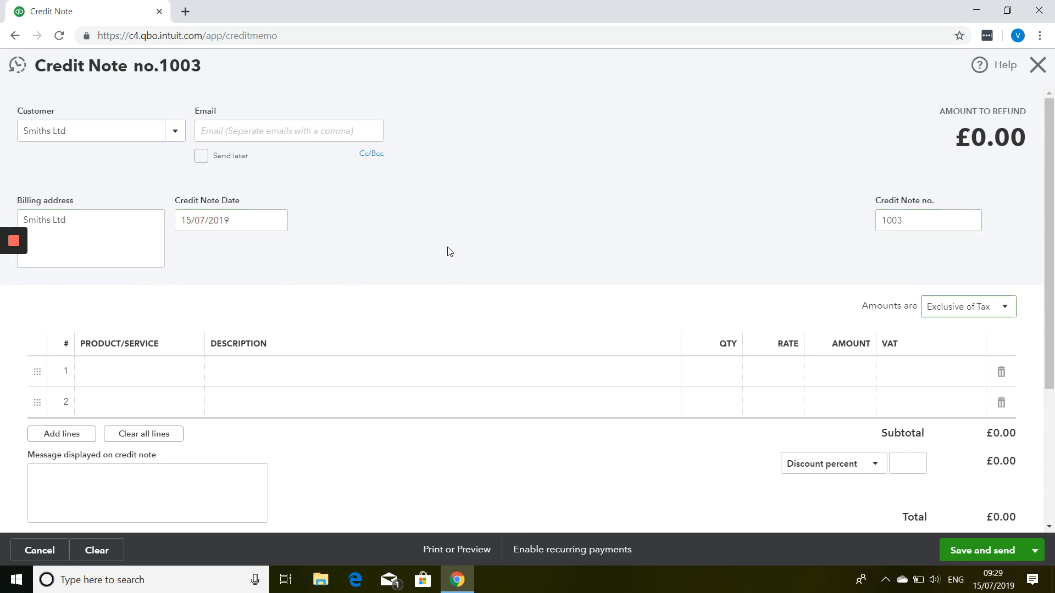
pyautogui.press('Tab')
pyautogui.click(883, 223)
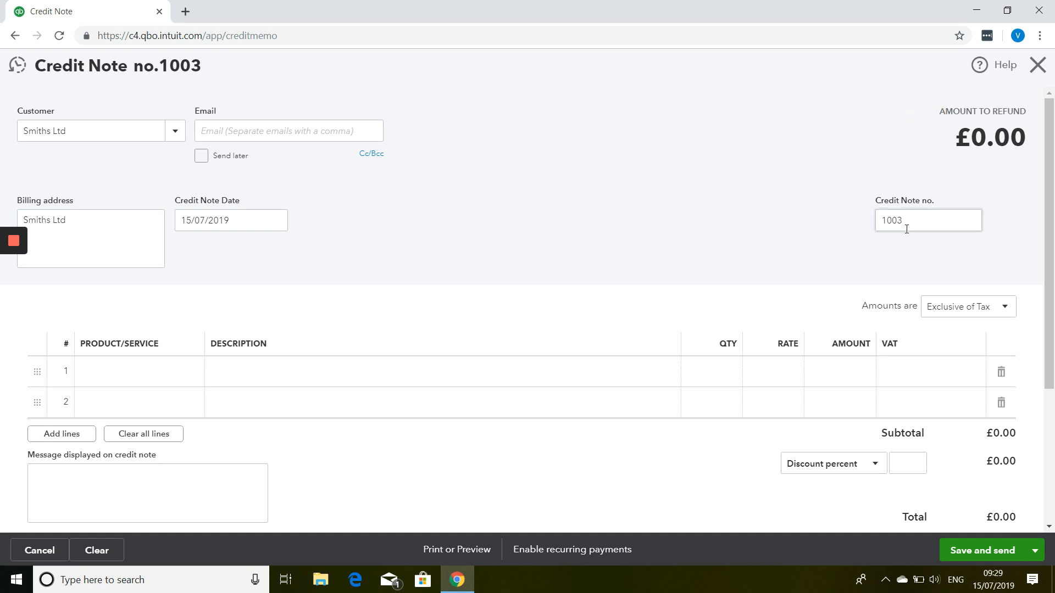
# Fill in the first credit note line with product Sales, description "Event 15/6/2019", rate 250 and VAT 20.0% S.
pyautogui.click(152, 379)
pyautogui.write('Sales')
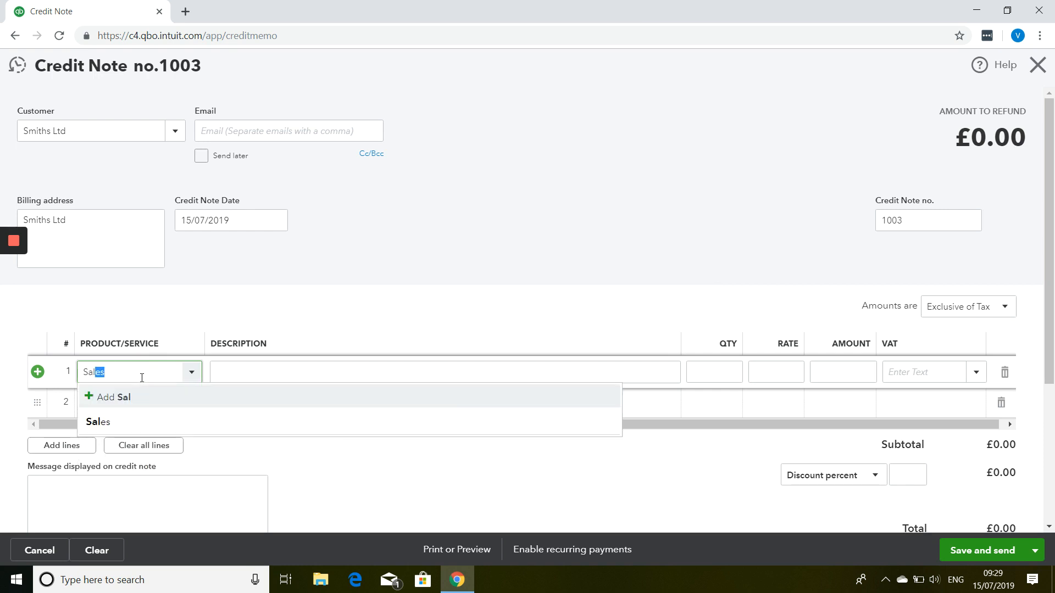
pyautogui.press('Tab')
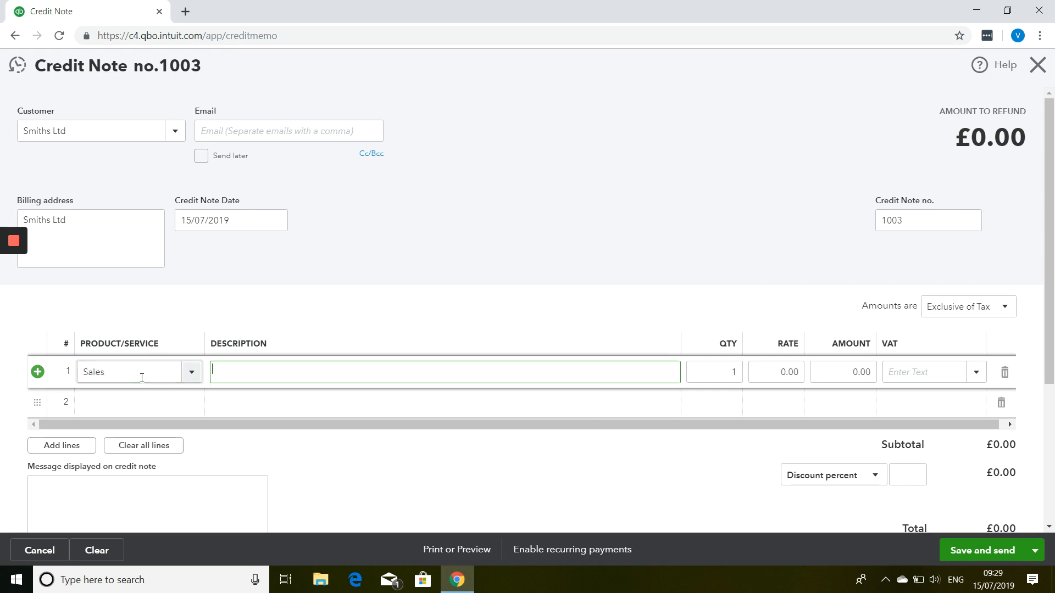
pyautogui.write('Event')
pyautogui.press('Tab')
pyautogui.press('Tab')
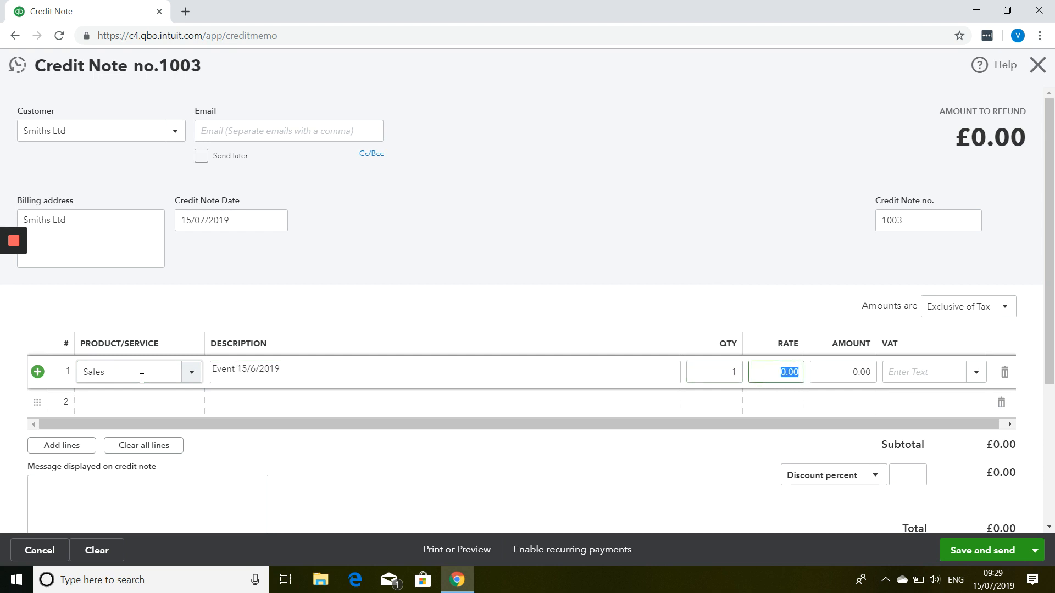
pyautogui.write('250')
pyautogui.press('Tab')
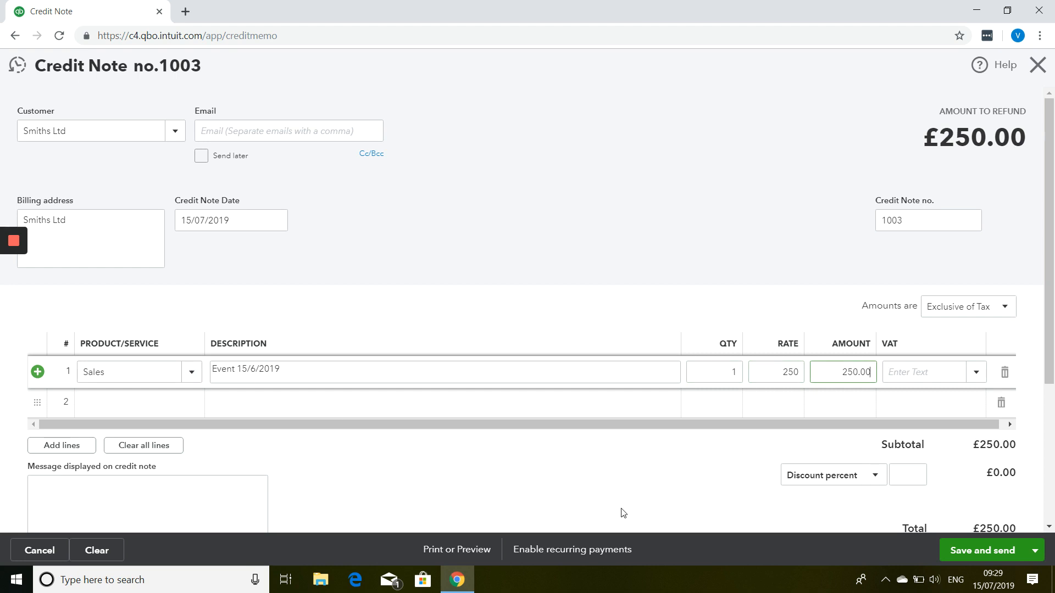
pyautogui.press('Tab')
pyautogui.write('s')
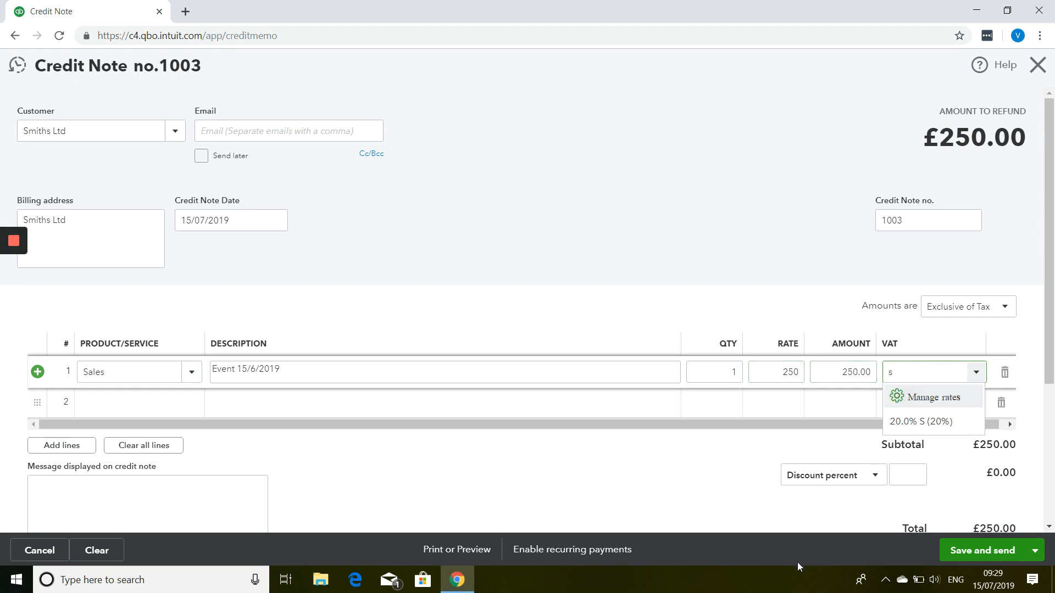
pyautogui.click(904, 428)
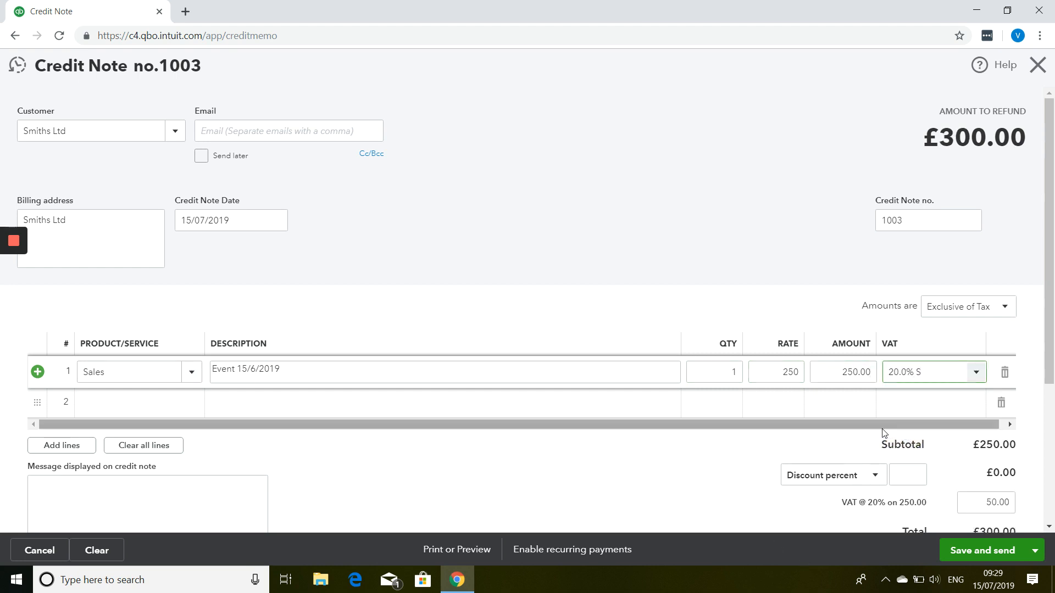
# Save and close the Smiths Ltd credit note without sending it.
pyautogui.moveTo(1050, 188); pyautogui.dragTo(1051, 326)
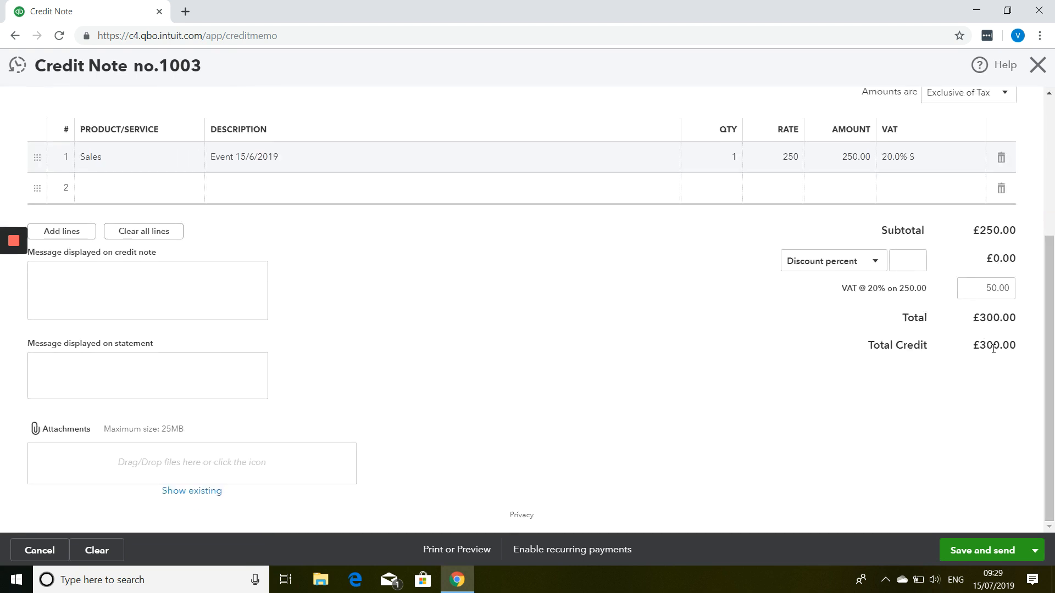
pyautogui.click(1035, 552)
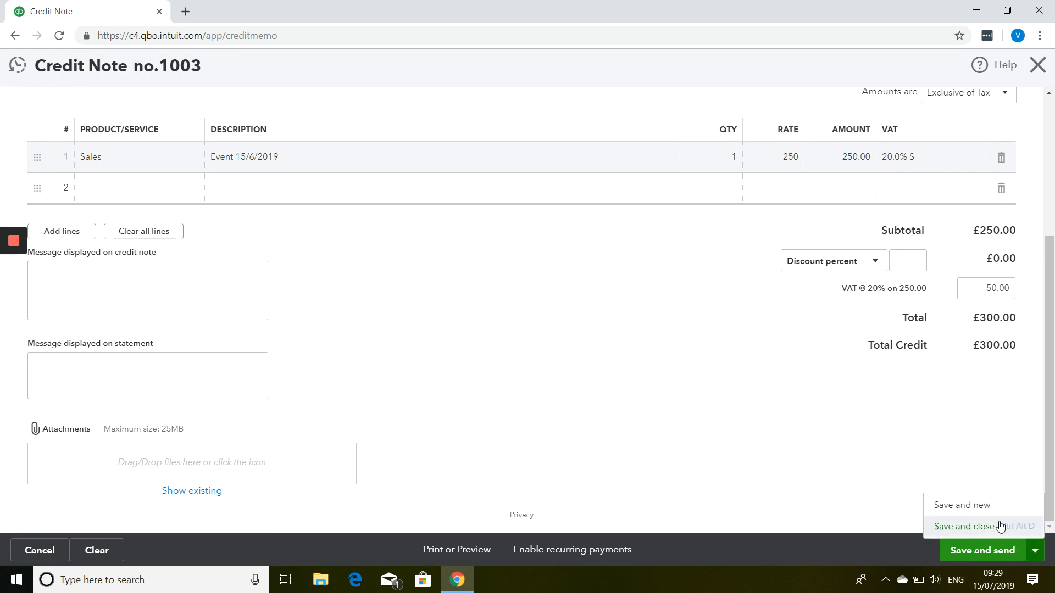
pyautogui.click(1000, 527)
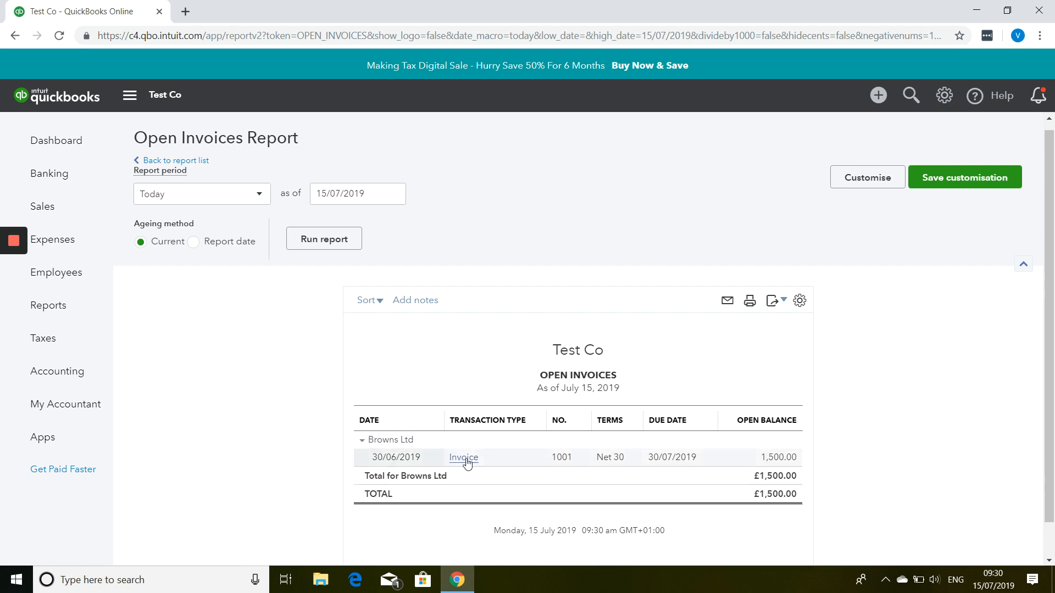
# Create another new credit note, for customer Browns Ltd.
pyautogui.click(877, 96)
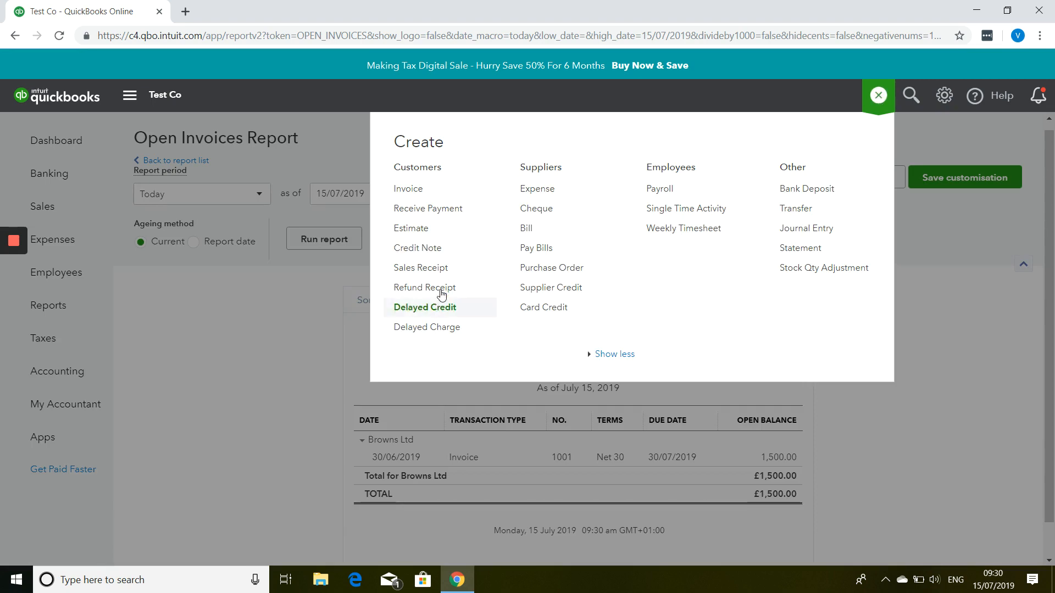
pyautogui.click(432, 252)
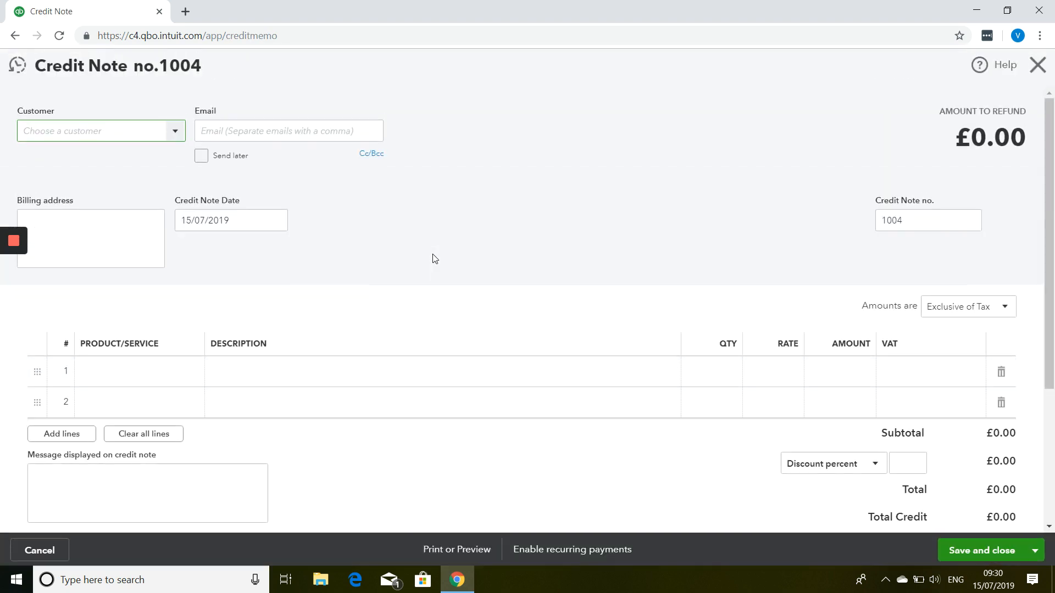
pyautogui.write('Browns Ltd')
pyautogui.press('Tab')
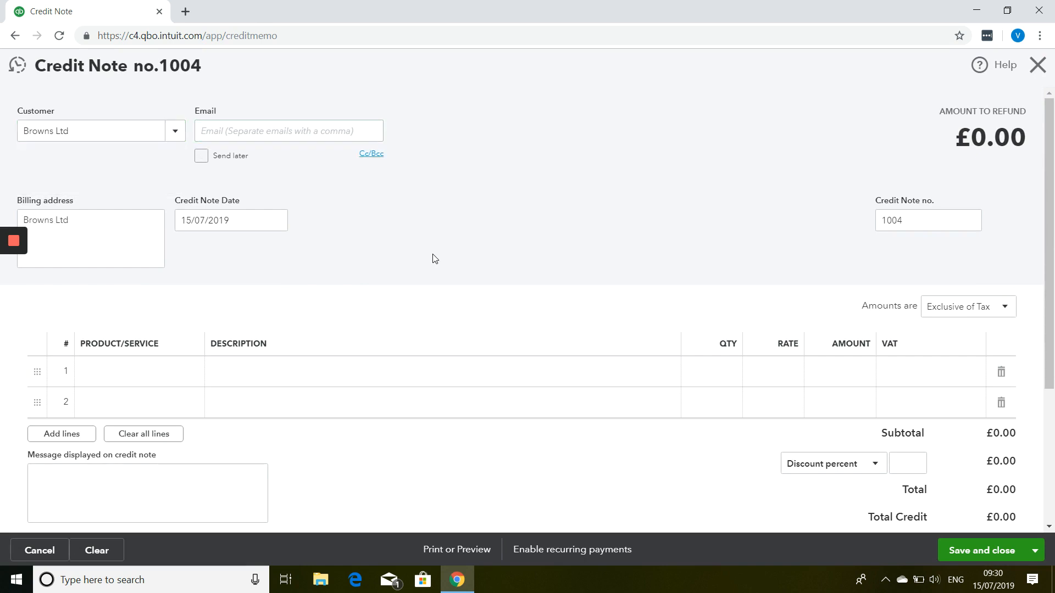
pyautogui.press('Tab')
pyautogui.press('Tab')
pyautogui.press('Tab')
pyautogui.press('Tab')
pyautogui.click(432, 256)
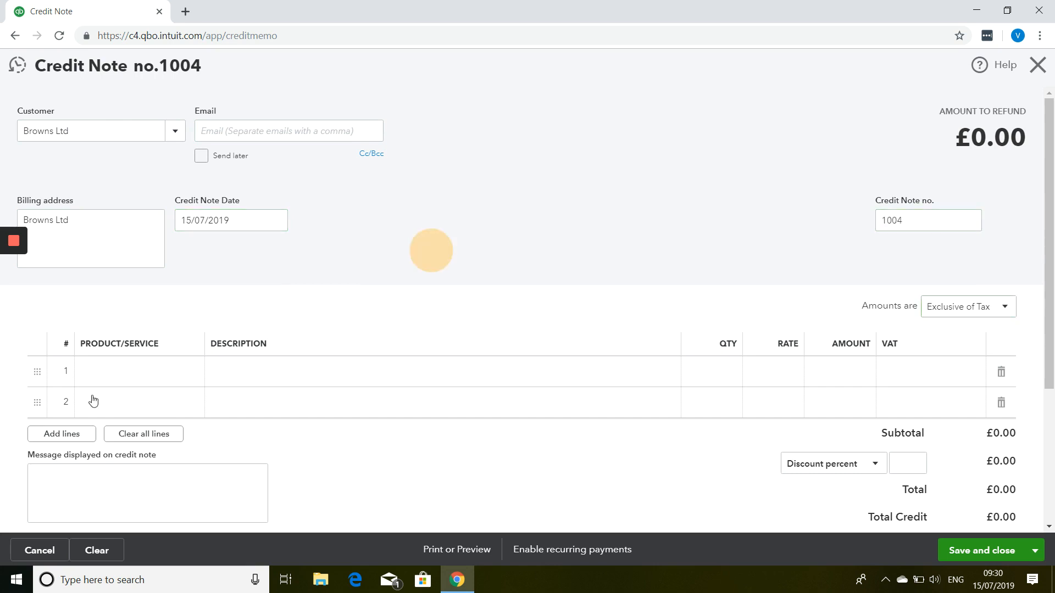
# Add a line for Shirts with quantity 25, and save and close the Browns Ltd credit note.
pyautogui.click(197, 375)
pyautogui.click(193, 372)
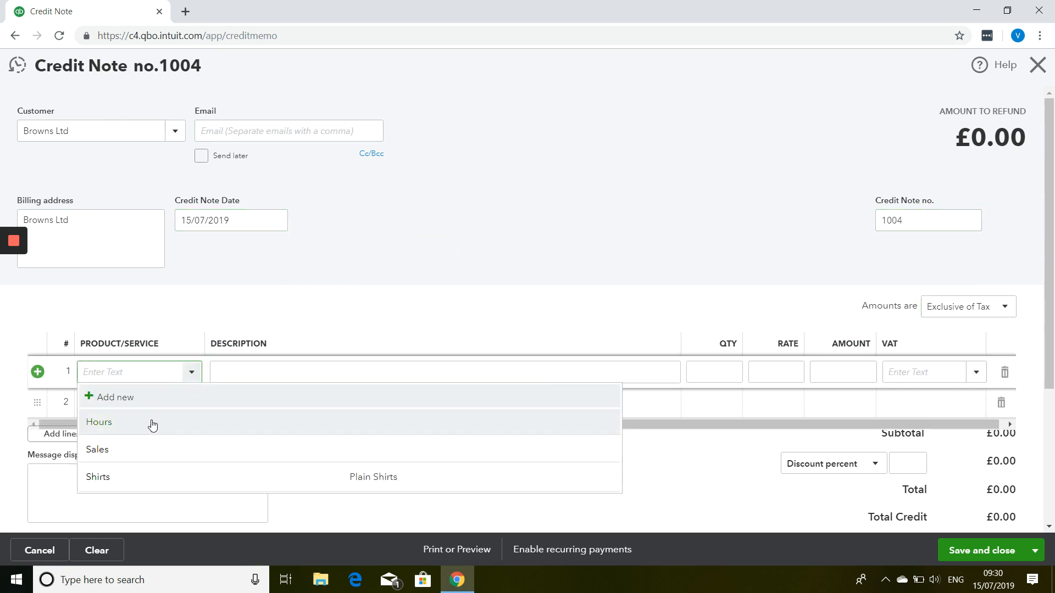
pyautogui.click(130, 482)
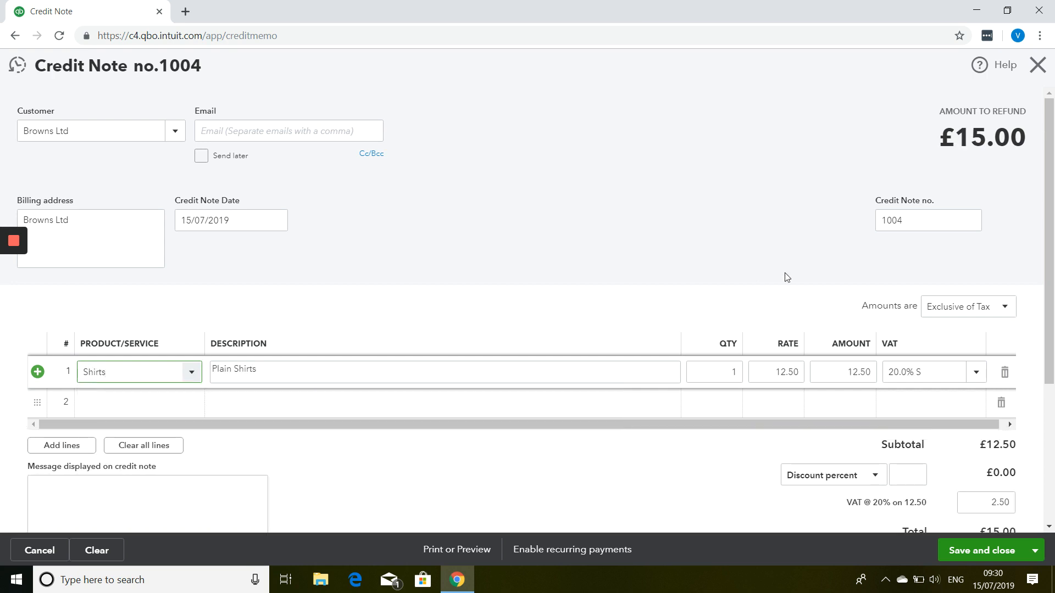
pyautogui.click(714, 377)
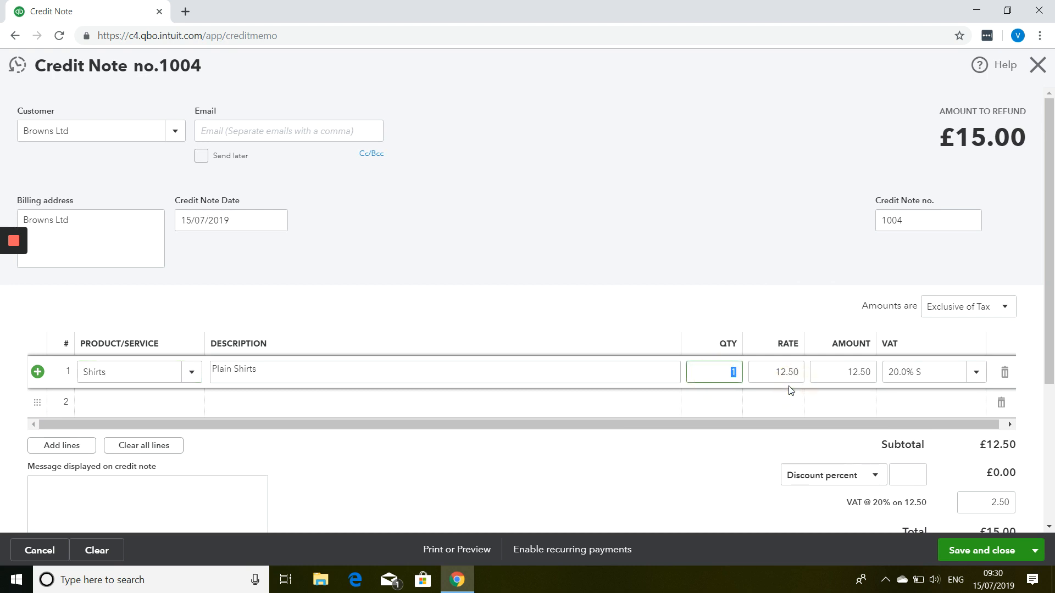
pyautogui.write('25')
pyautogui.press('Tab')
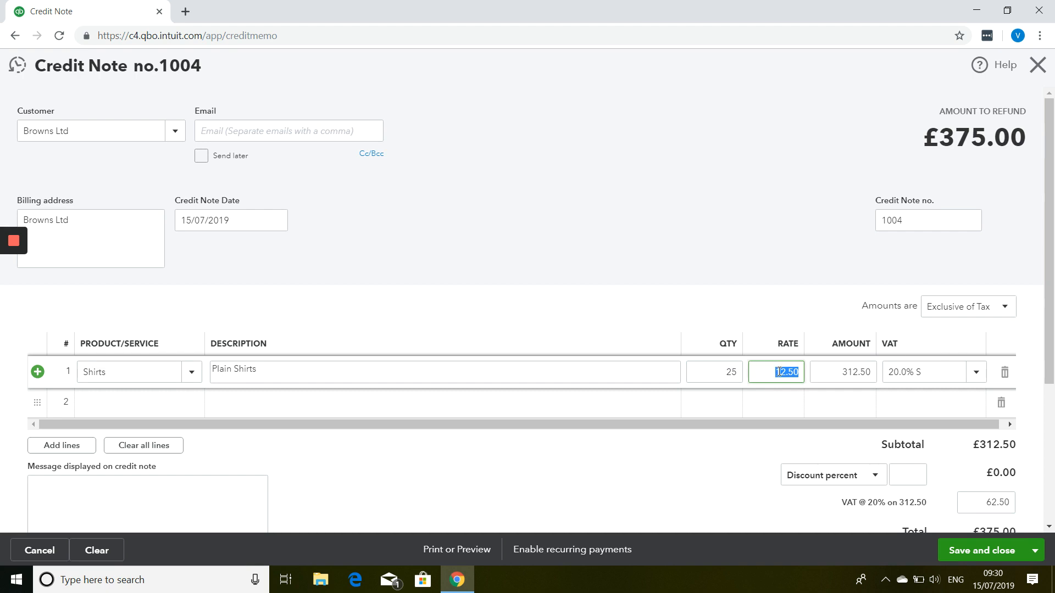
pyautogui.scroll(-3, 1050, 269)
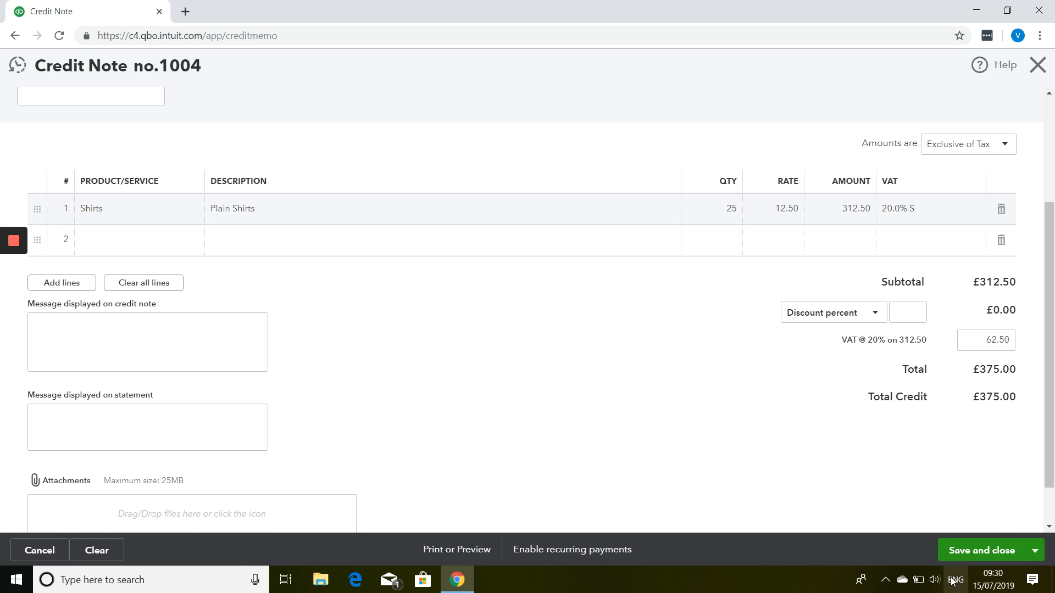
pyautogui.click(961, 551)
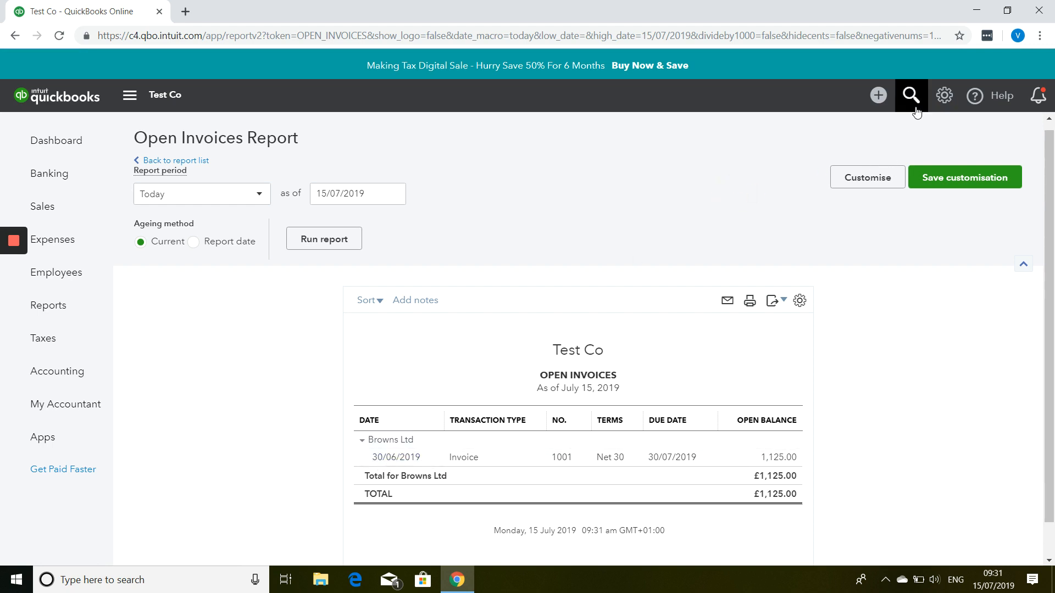
# Open the Sales section of the company's Account and Settings.
pyautogui.click(939, 103)
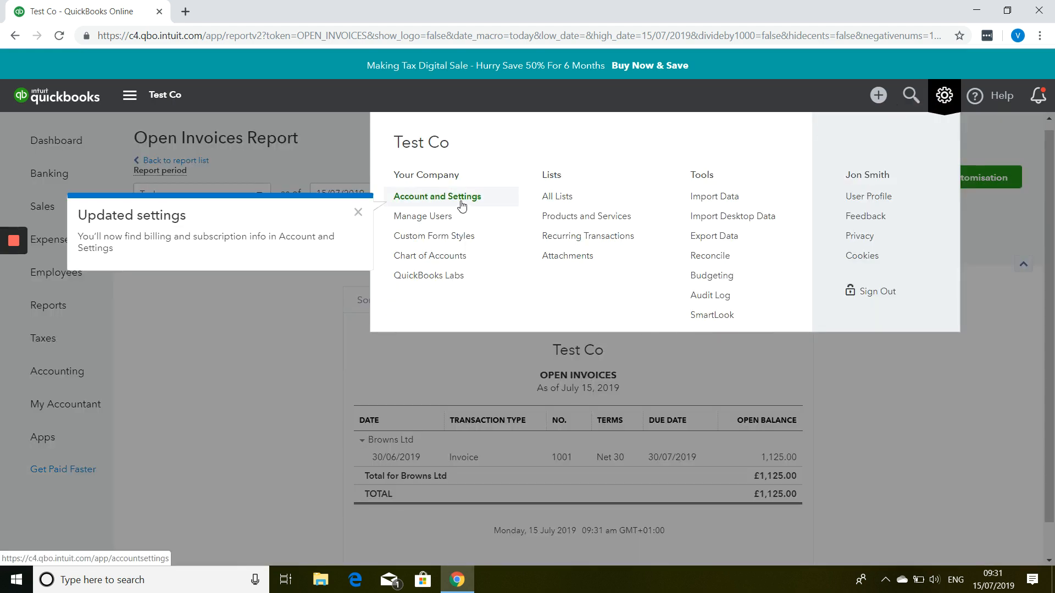
pyautogui.click(461, 206)
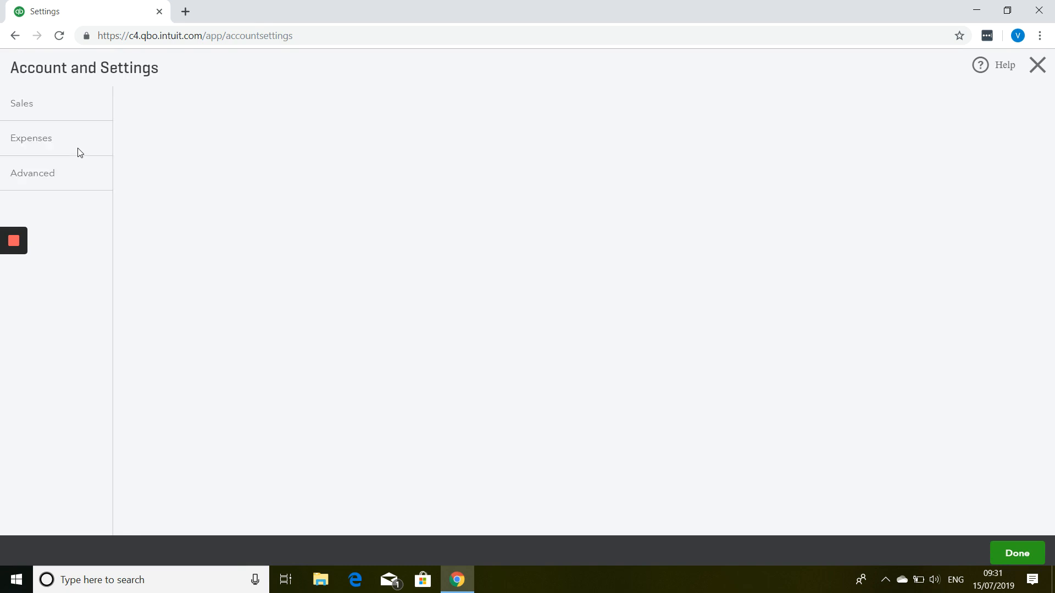
pyautogui.click(40, 110)
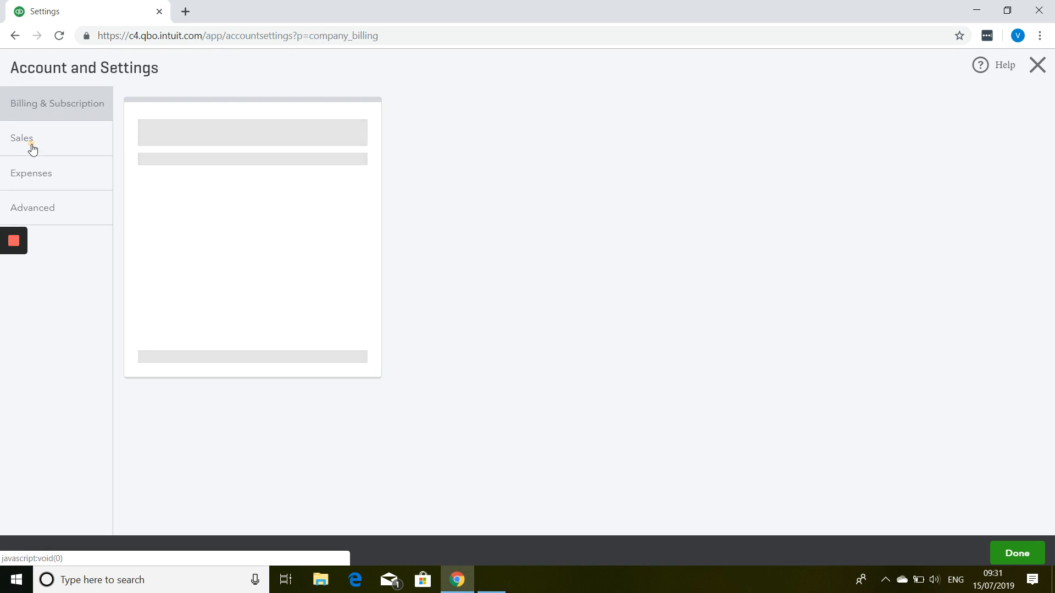
pyautogui.click(43, 106)
pyautogui.click(22, 174)
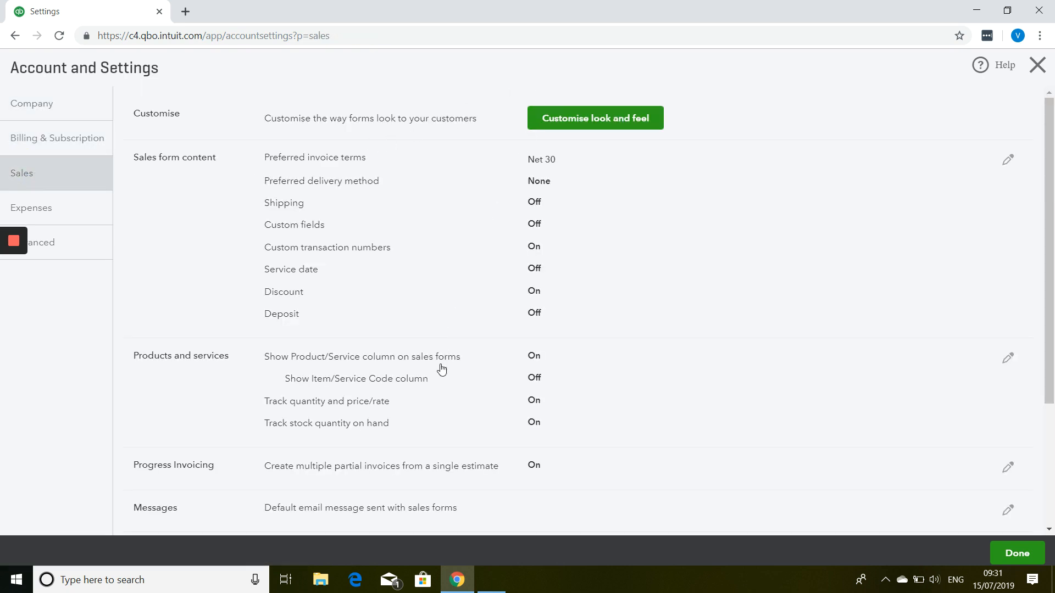
# Examine the Sales settings for products and services and sales form content, looking for an option that controls how credits are applied.
pyautogui.click(400, 415)
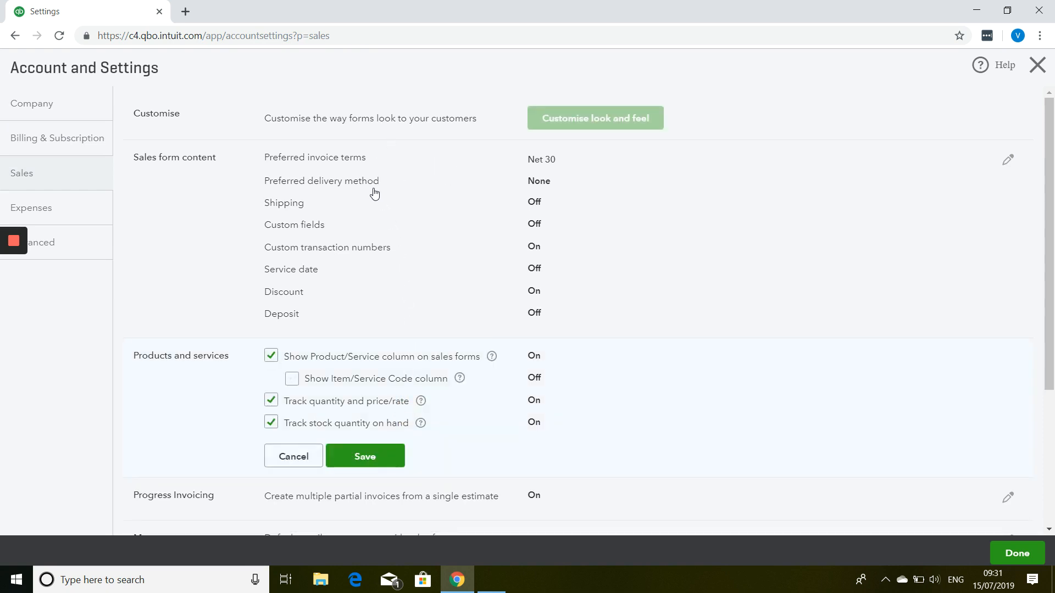
pyautogui.click(429, 241)
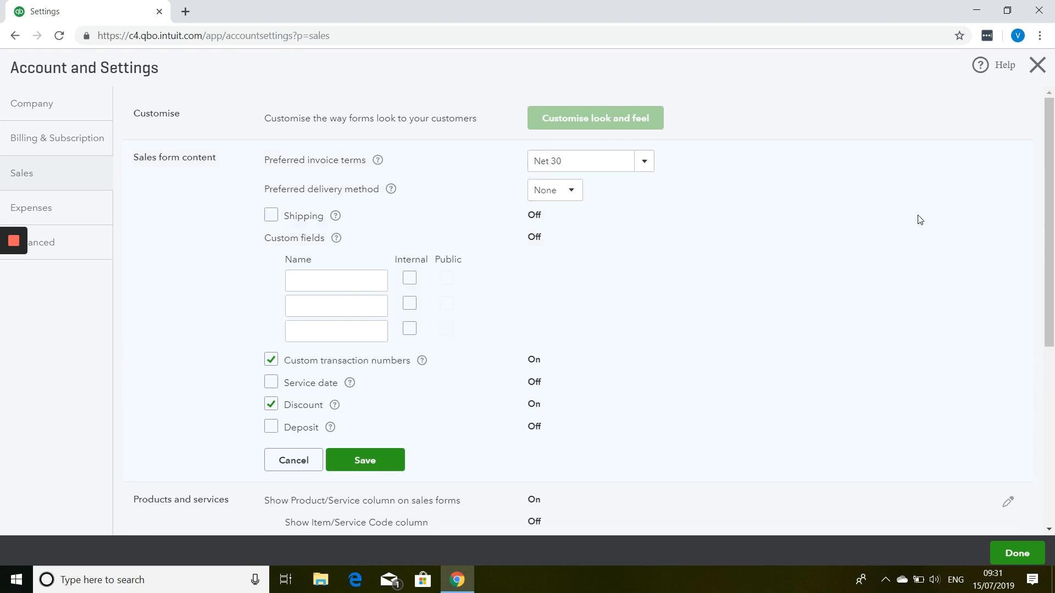
pyautogui.scroll(-4, 919, 219)
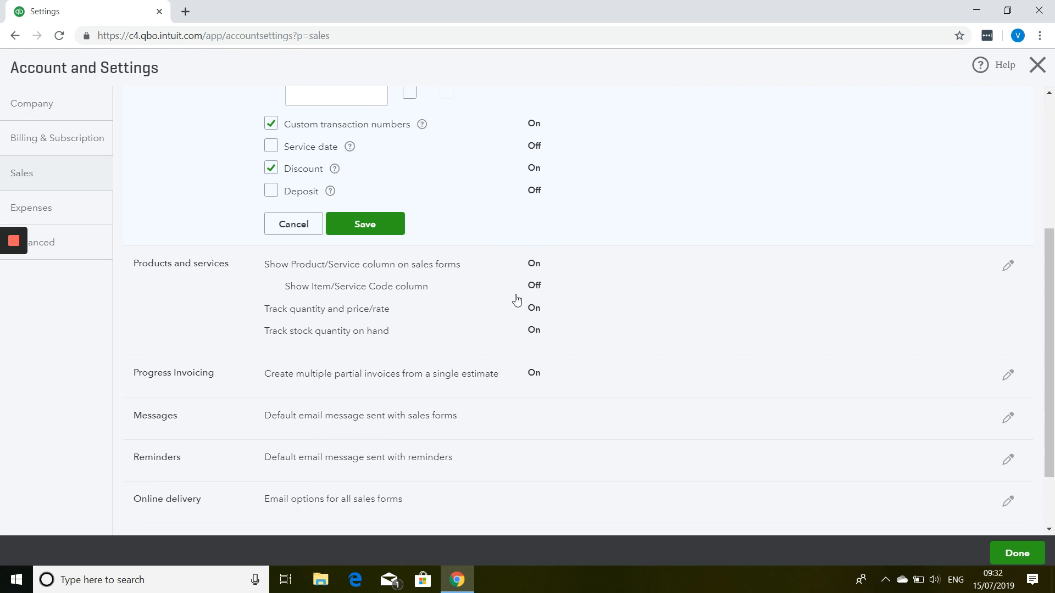
pyautogui.scroll(-3, 516, 299)
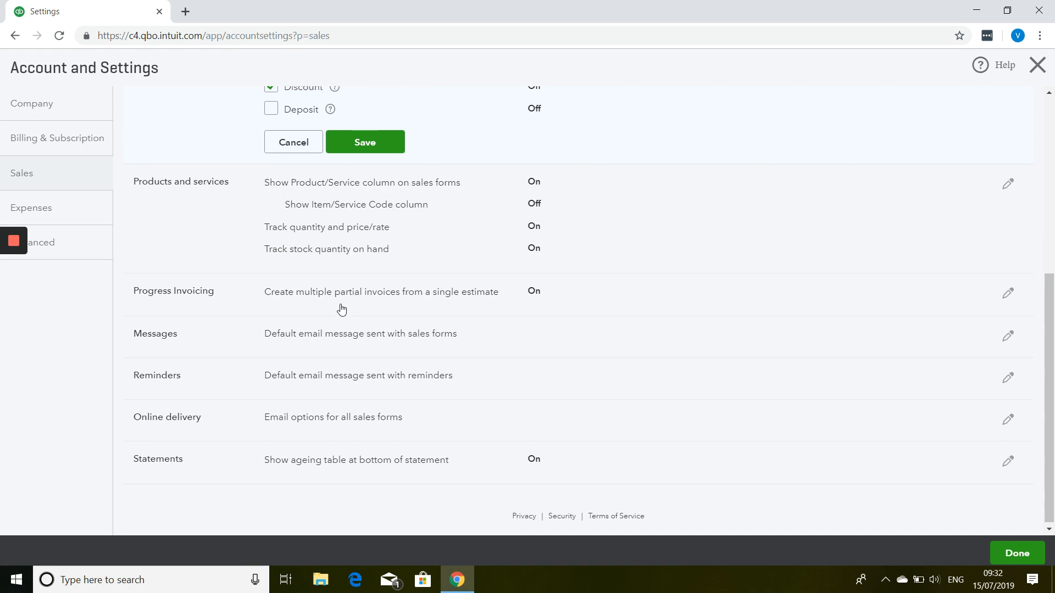
pyautogui.scroll(4, 341, 309)
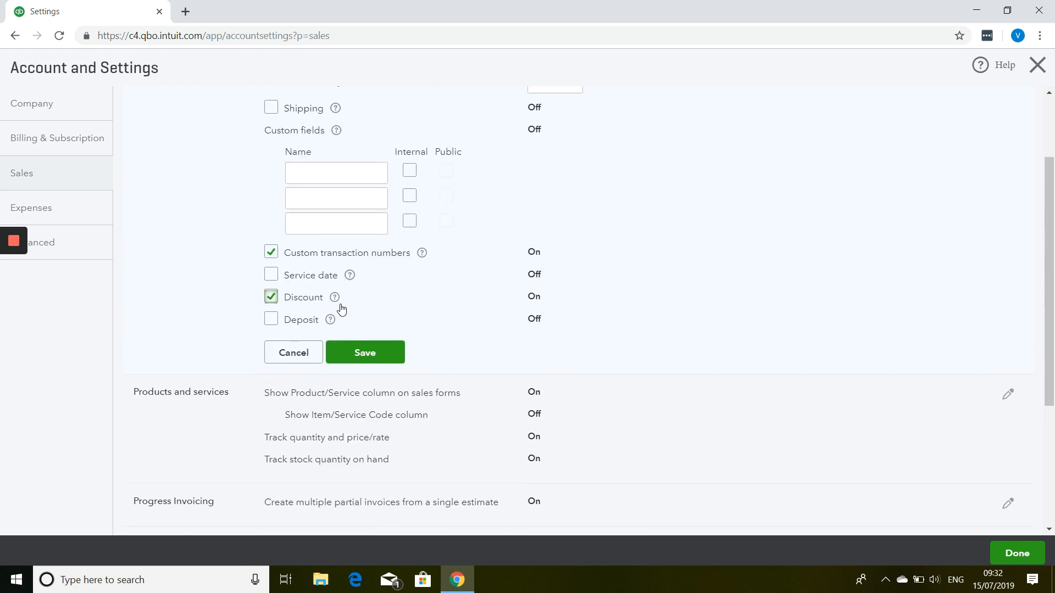
pyautogui.scroll(2, 341, 307)
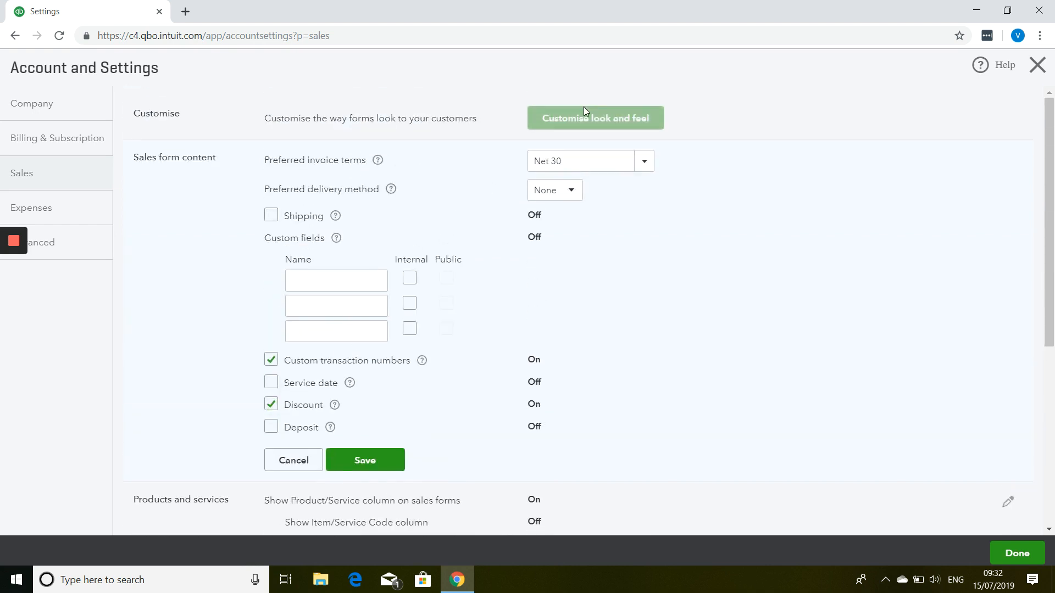
pyautogui.scroll(-2, 416, 236)
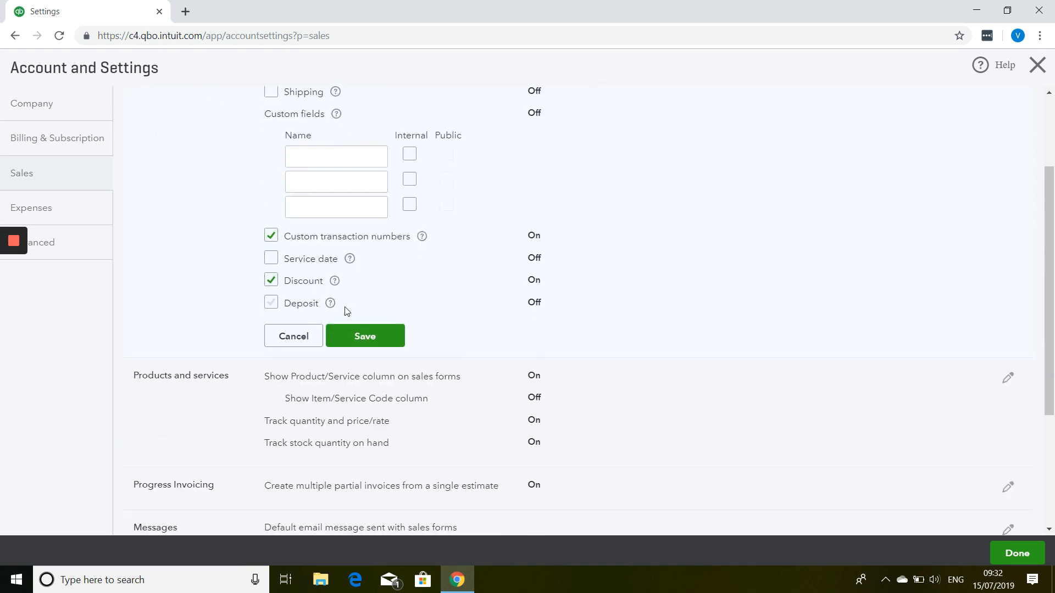
pyautogui.scroll(-3, 346, 311)
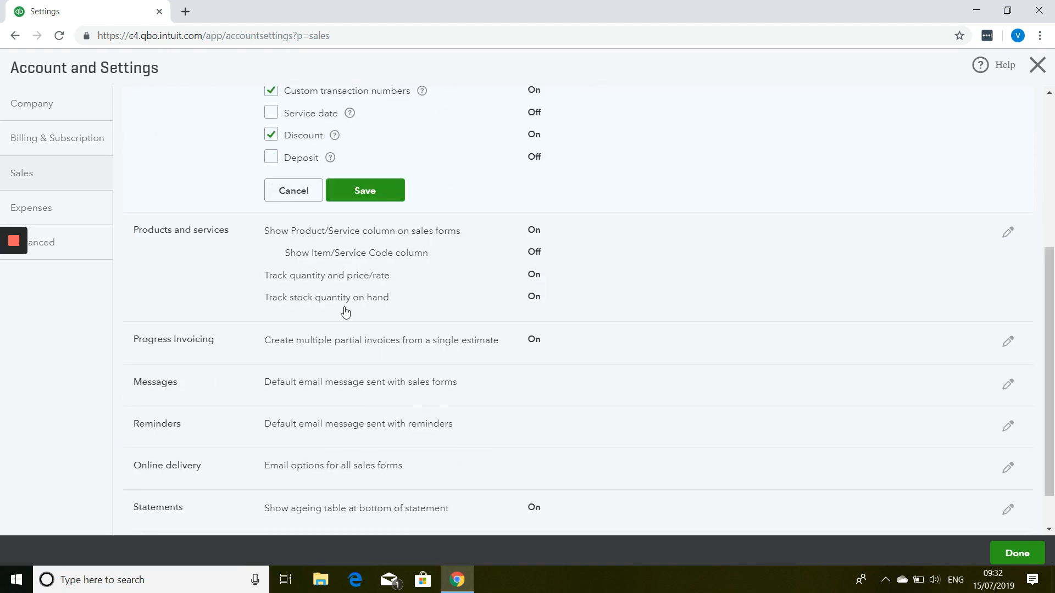
pyautogui.scroll(-1, 344, 312)
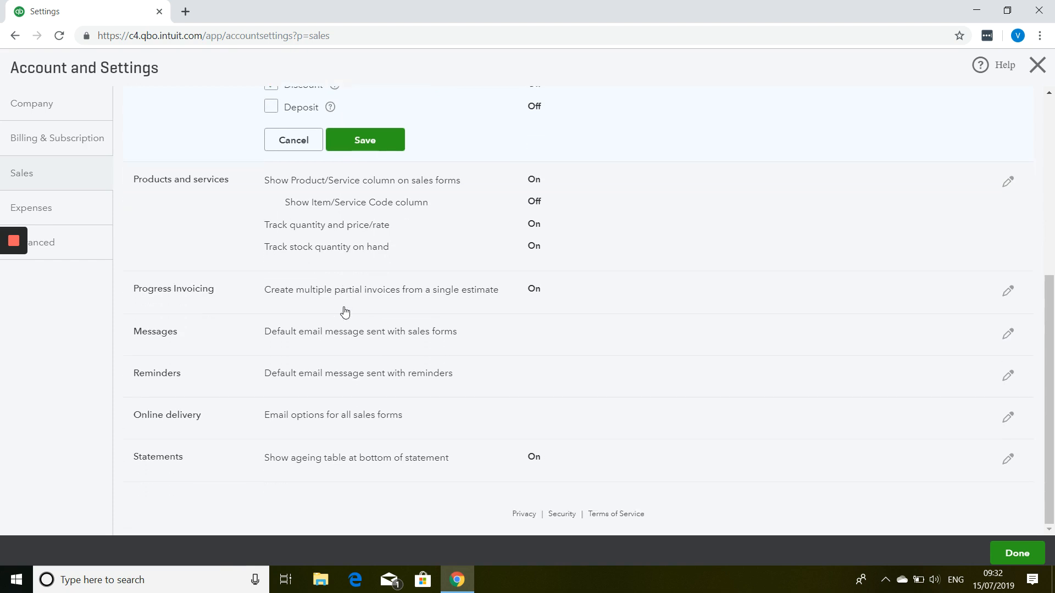
# Turn off automatic application of credits in the Advanced automation settings, save the change, and close Account and Settings.
pyautogui.click(80, 248)
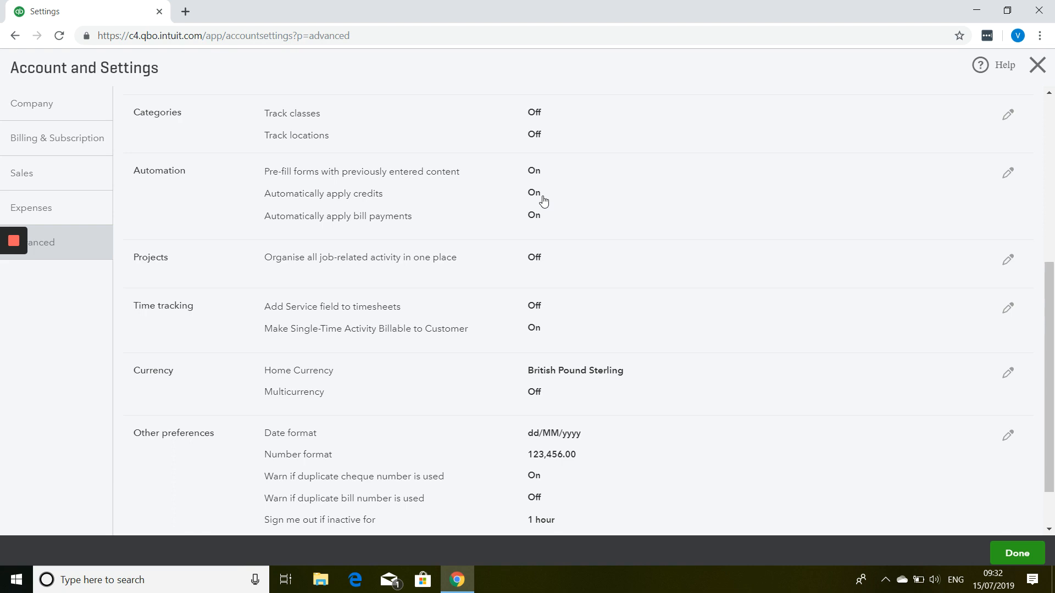
pyautogui.click(1008, 173)
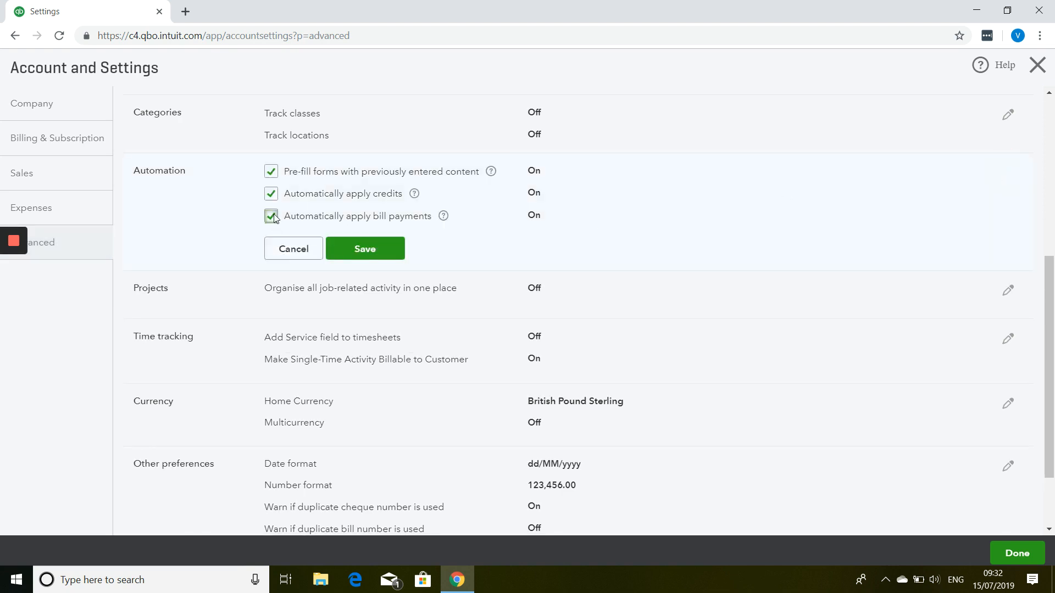
pyautogui.click(273, 196)
pyautogui.click(365, 249)
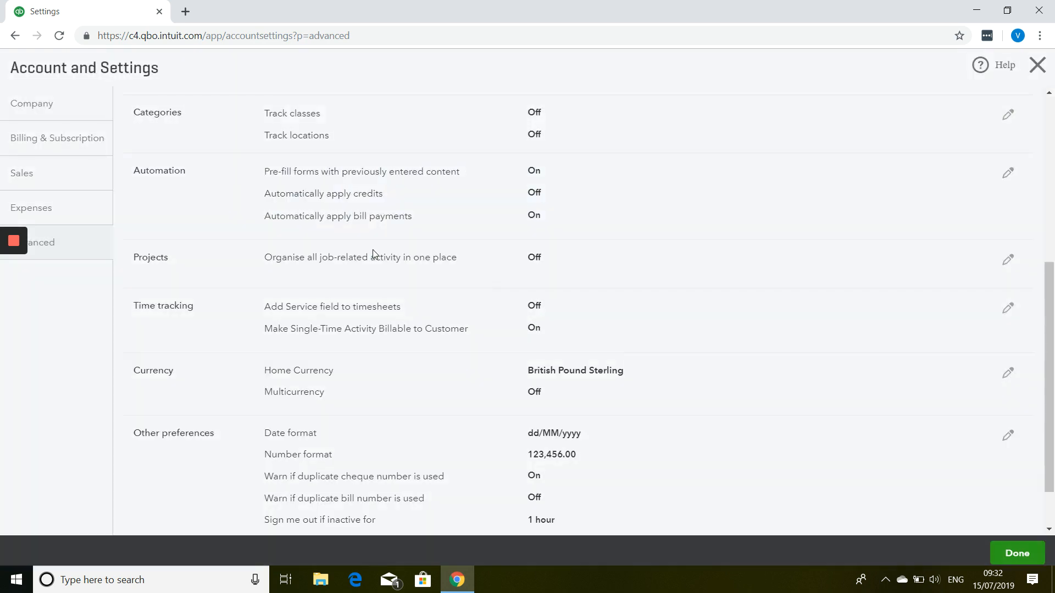
pyautogui.click(1046, 82)
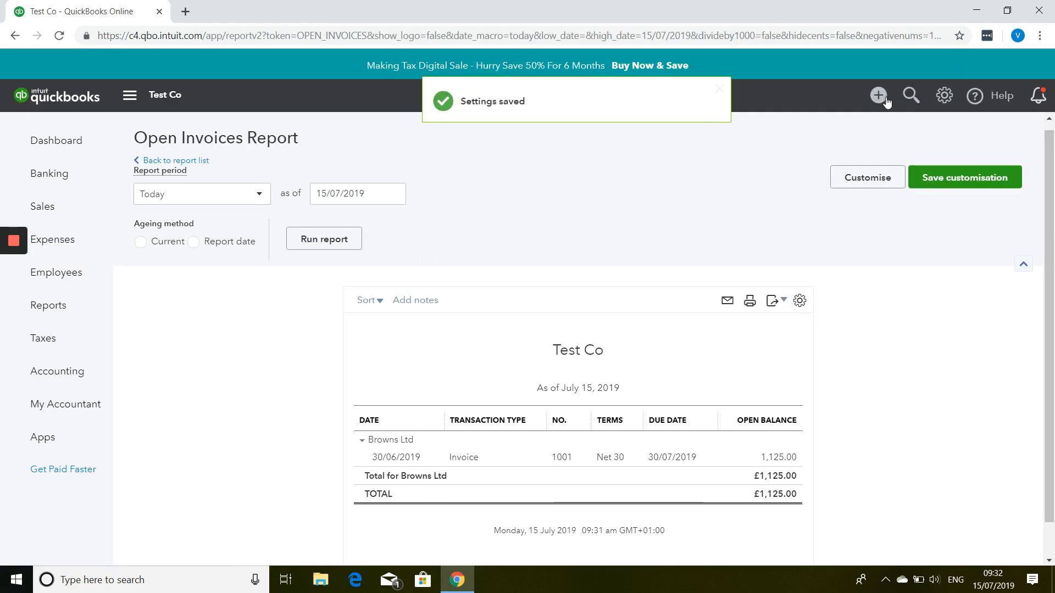
# Create a new credit note for customer Browns Ltd.
pyautogui.click(885, 99)
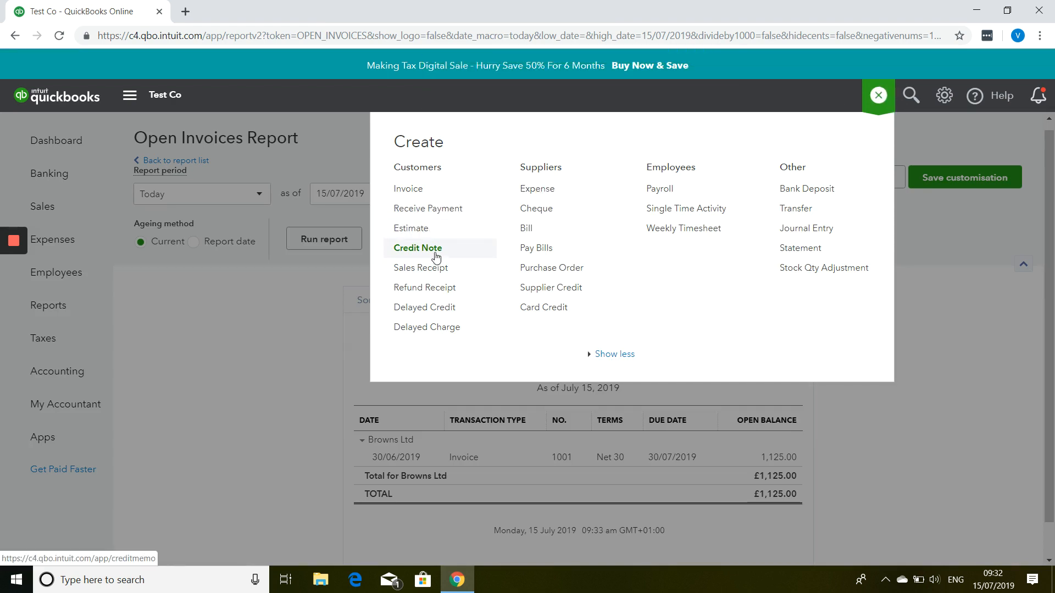
pyautogui.click(436, 254)
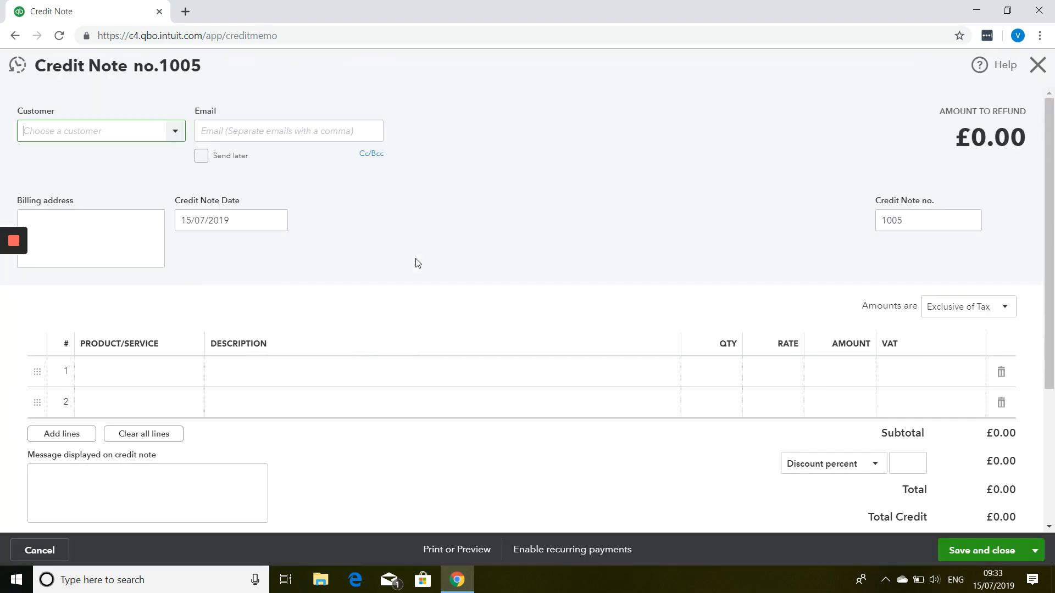
pyautogui.write('bro')
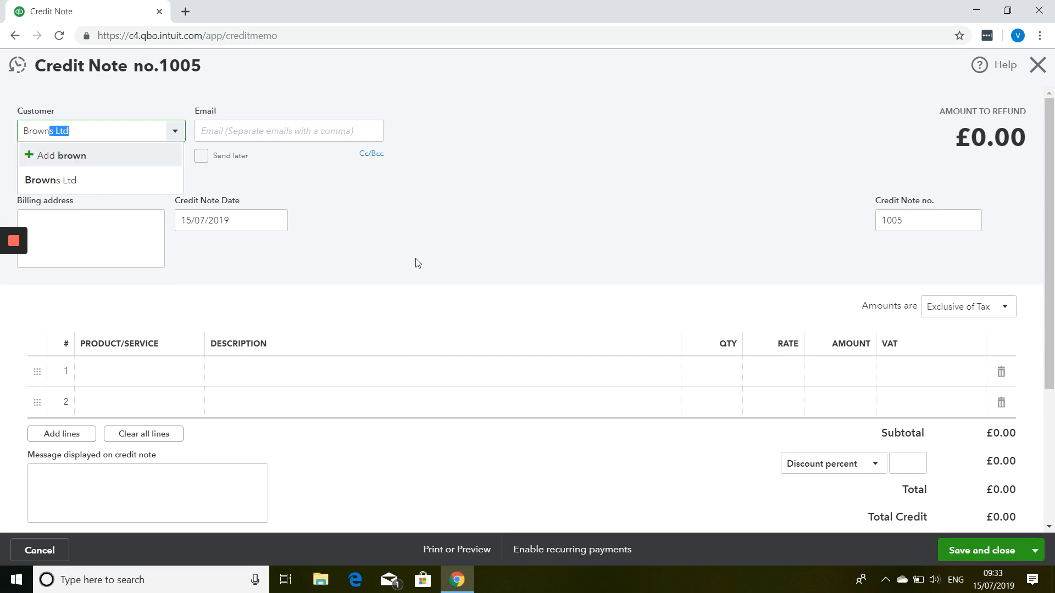
pyautogui.press('Tab')
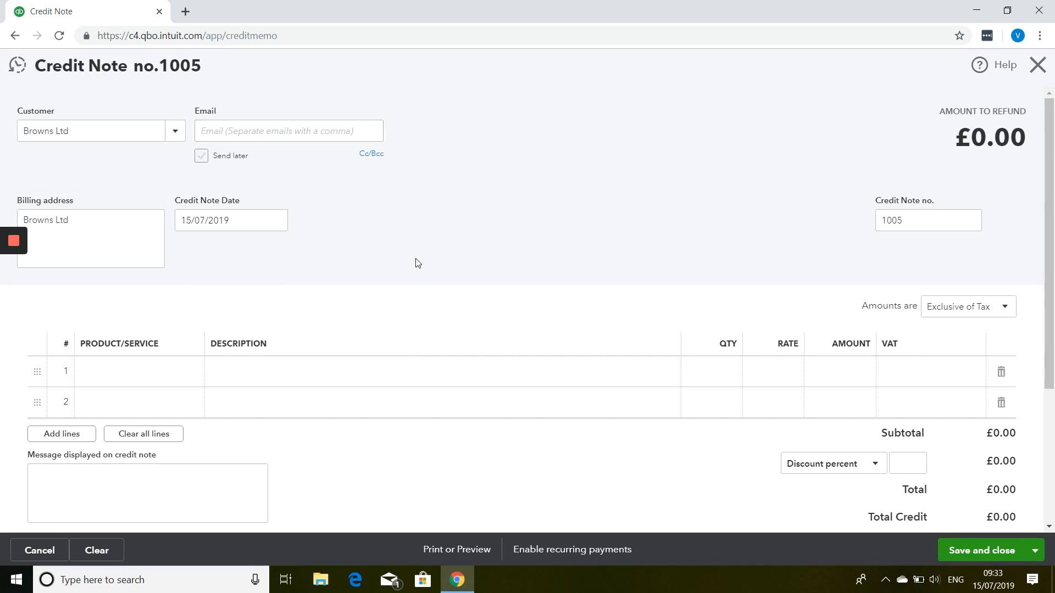
# Add a line for Shirts with quantity 10 to the credit note, and save and close it.
pyautogui.press('Tab')
pyautogui.press('Tab')
pyautogui.press('Tab')
pyautogui.press('Tab')
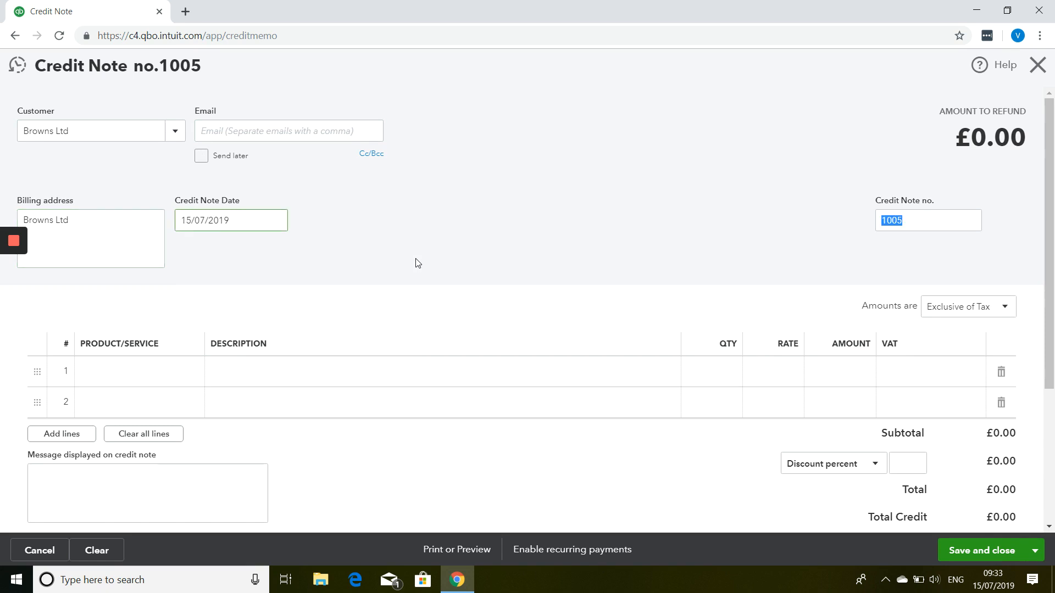
pyautogui.press('Tab')
pyautogui.write('shir')
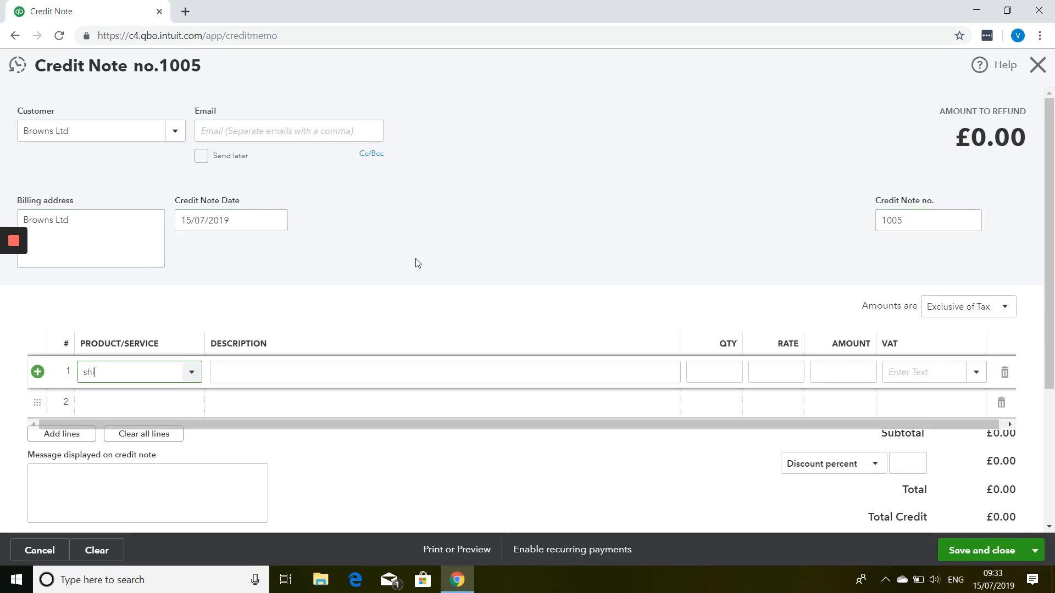
pyautogui.press('Tab')
pyautogui.press('Tab')
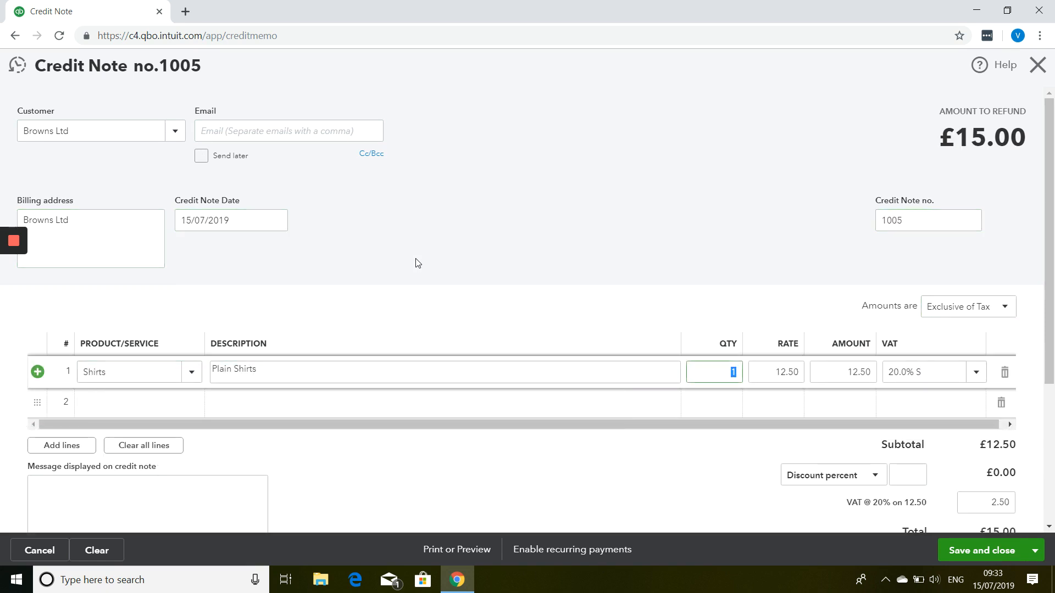
pyautogui.press('Tab')
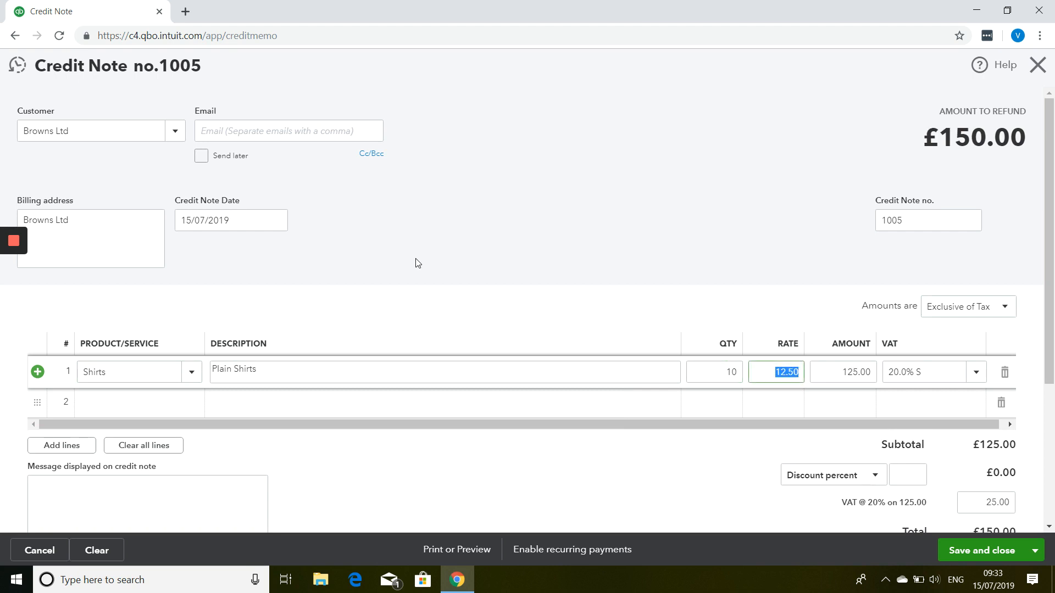
pyautogui.scroll(-3, 416, 262)
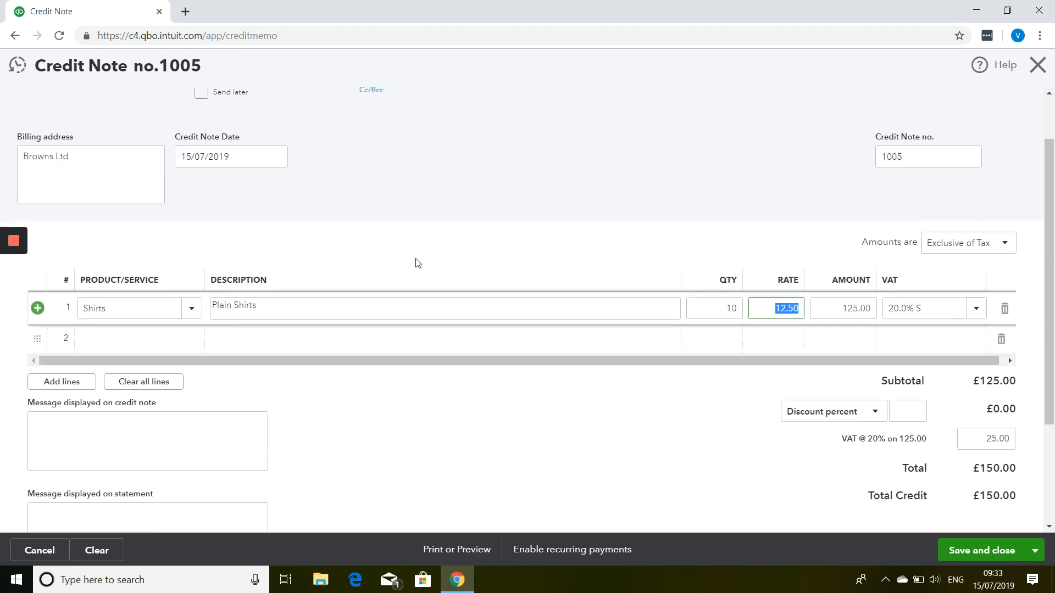
pyautogui.click(969, 550)
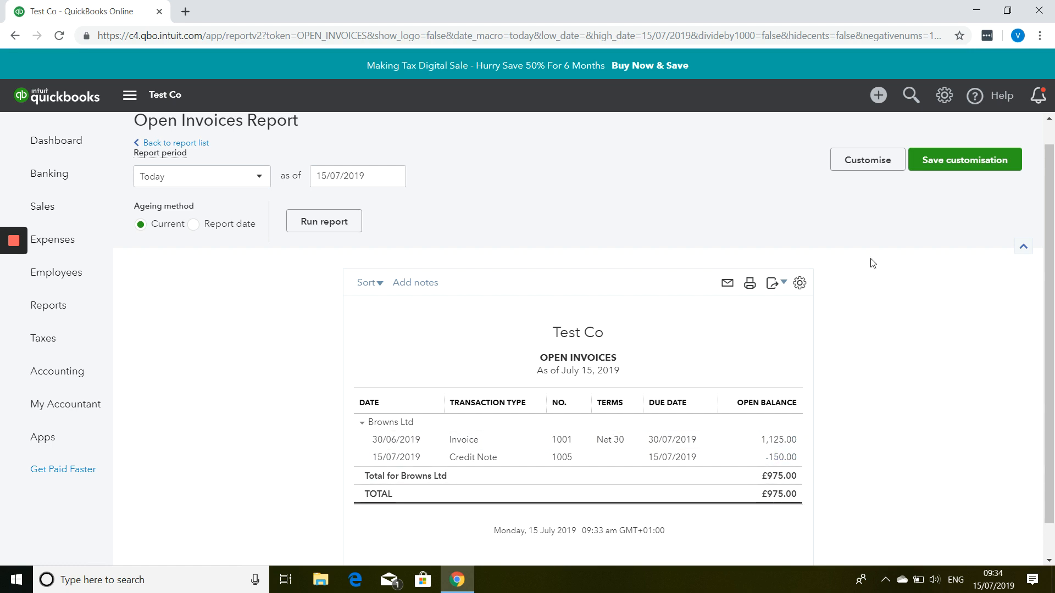
# Start a Receive Payment transaction for Browns Ltd with the payment date 19/07/2019.
pyautogui.click(879, 95)
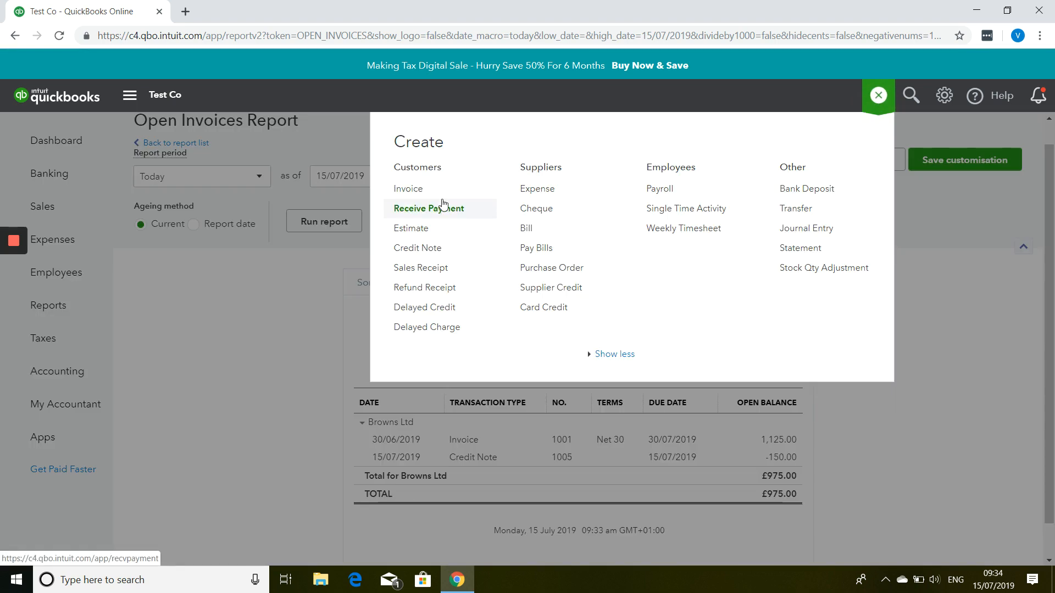
pyautogui.click(444, 204)
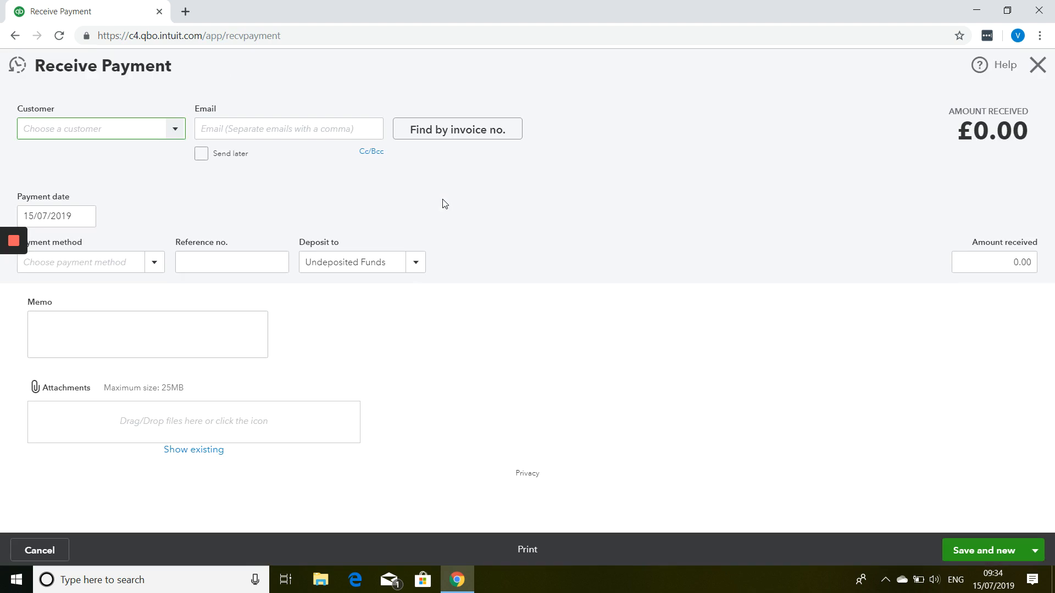
pyautogui.write('ns Ltd')
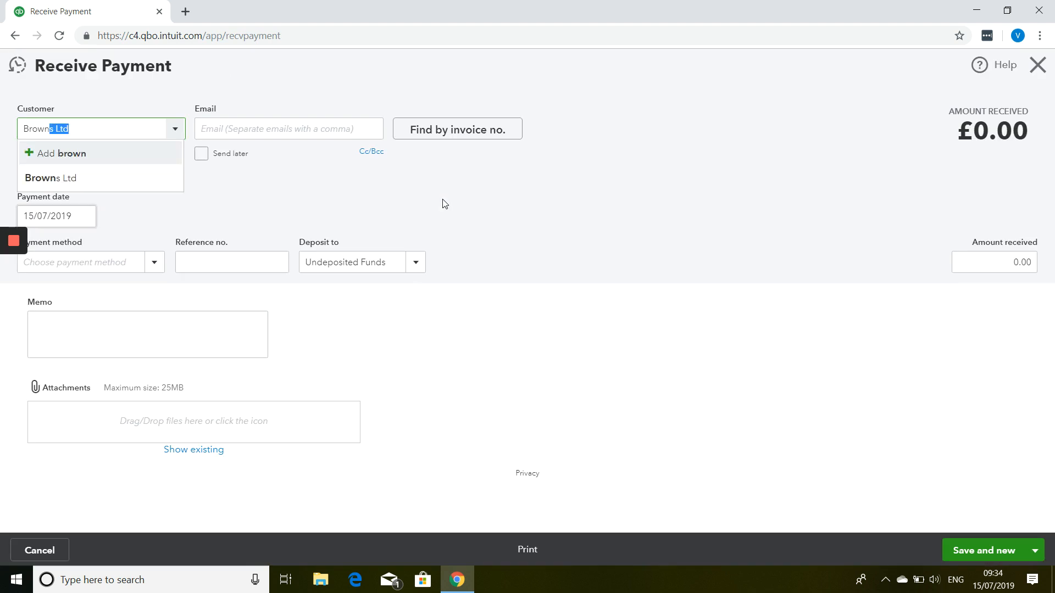
pyautogui.press('Tab')
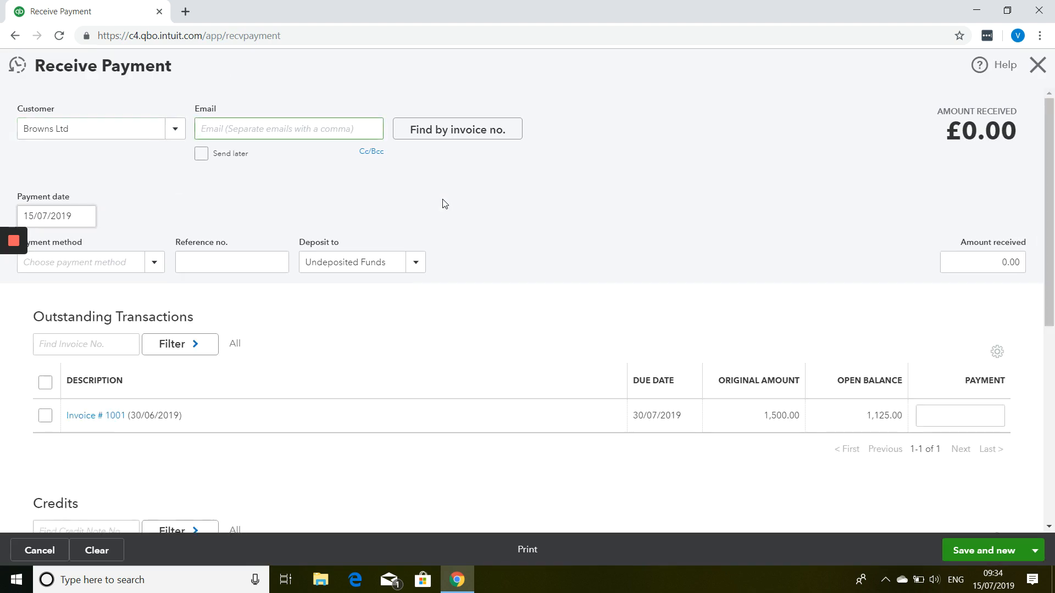
pyautogui.click(85, 218)
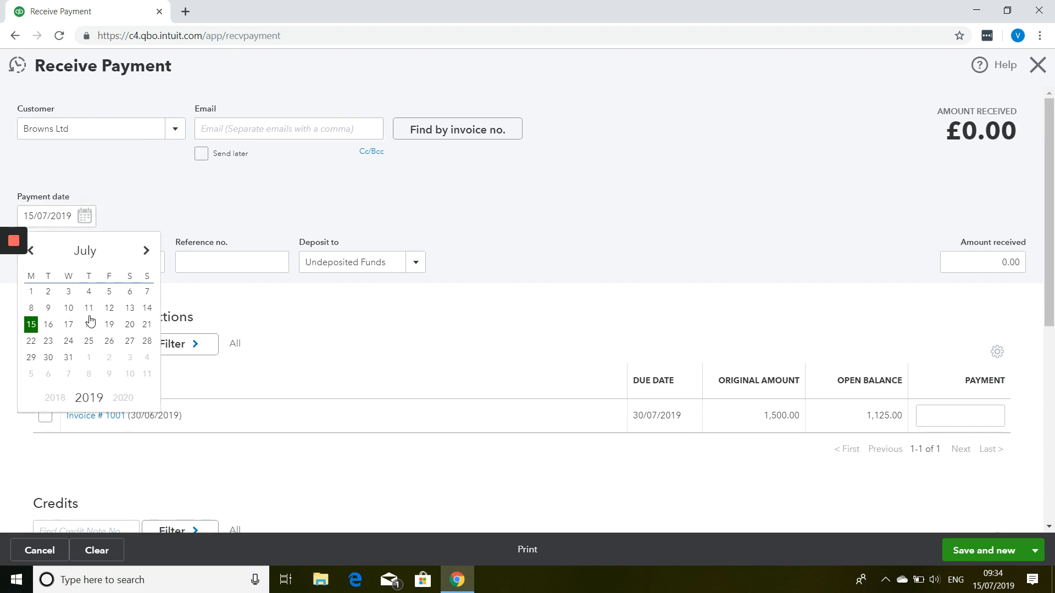
pyautogui.click(107, 325)
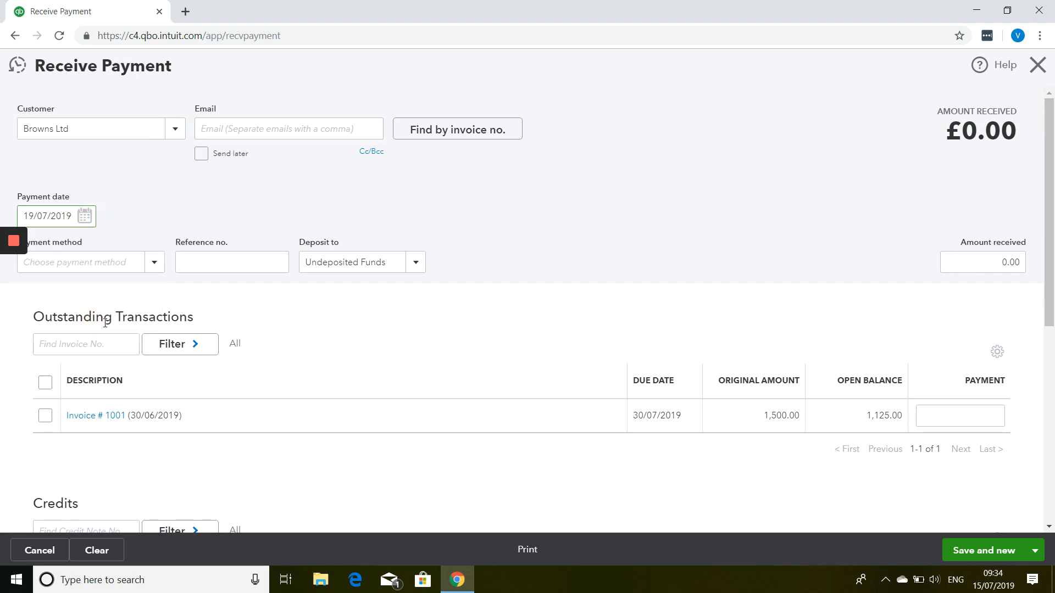
# Add a cash at bank and in hand account with detail type Current, and use it as the payment's deposit account.
pyautogui.click(410, 267)
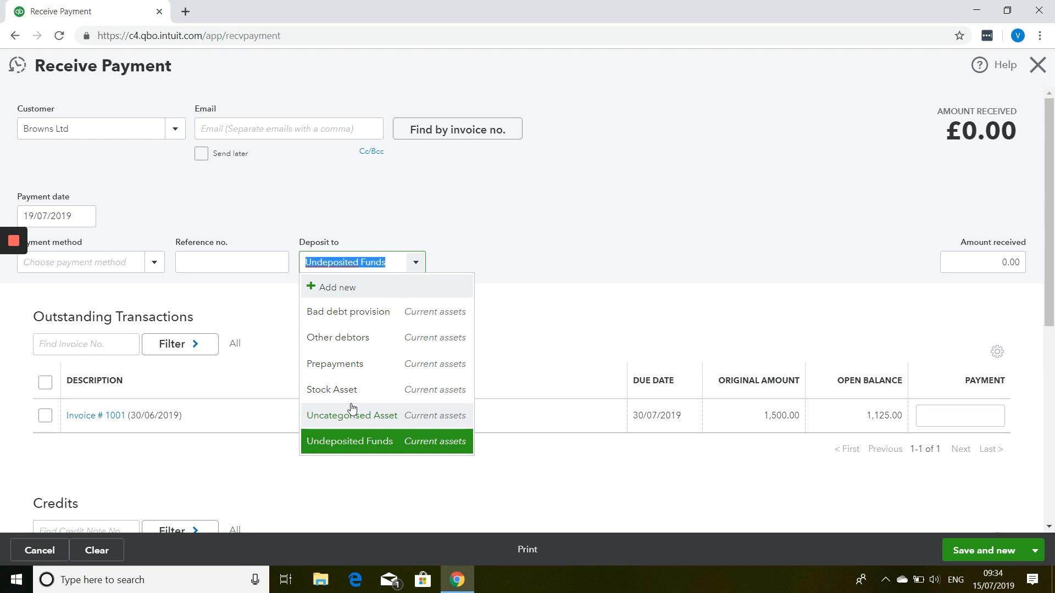
pyautogui.click(332, 287)
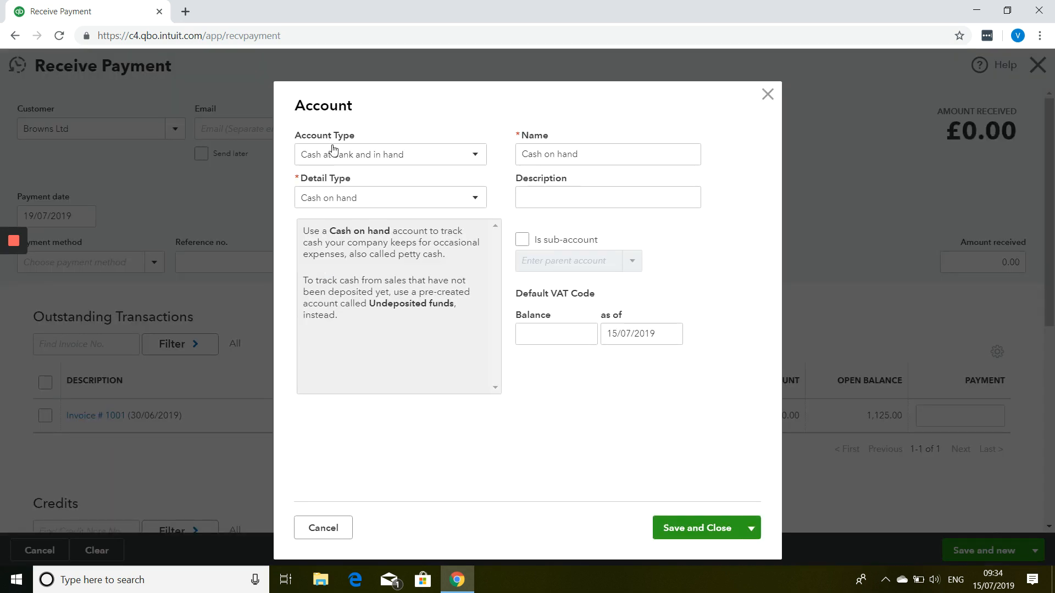
pyautogui.click(437, 203)
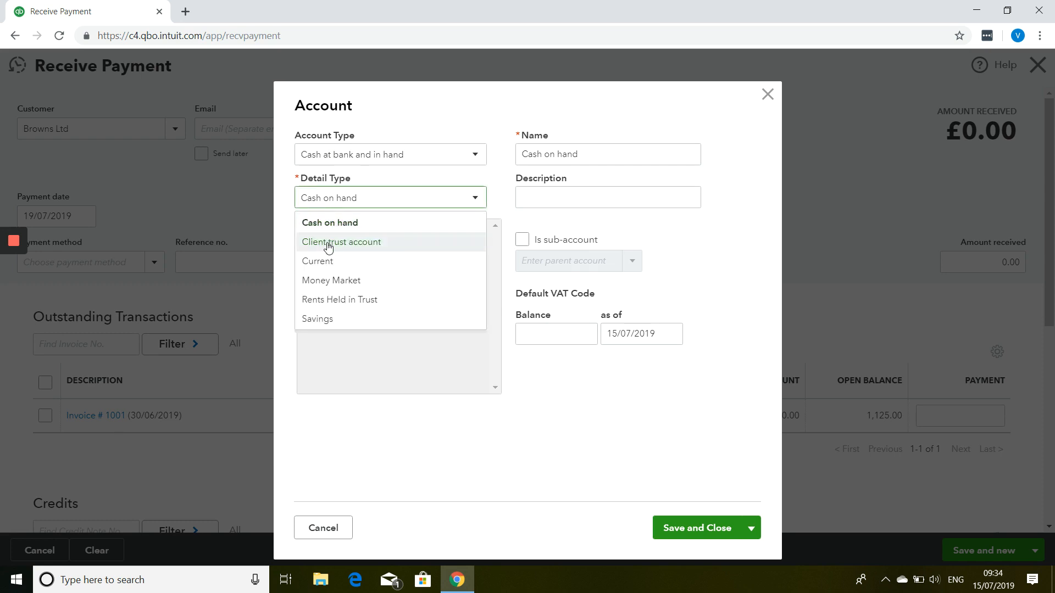
pyautogui.click(337, 268)
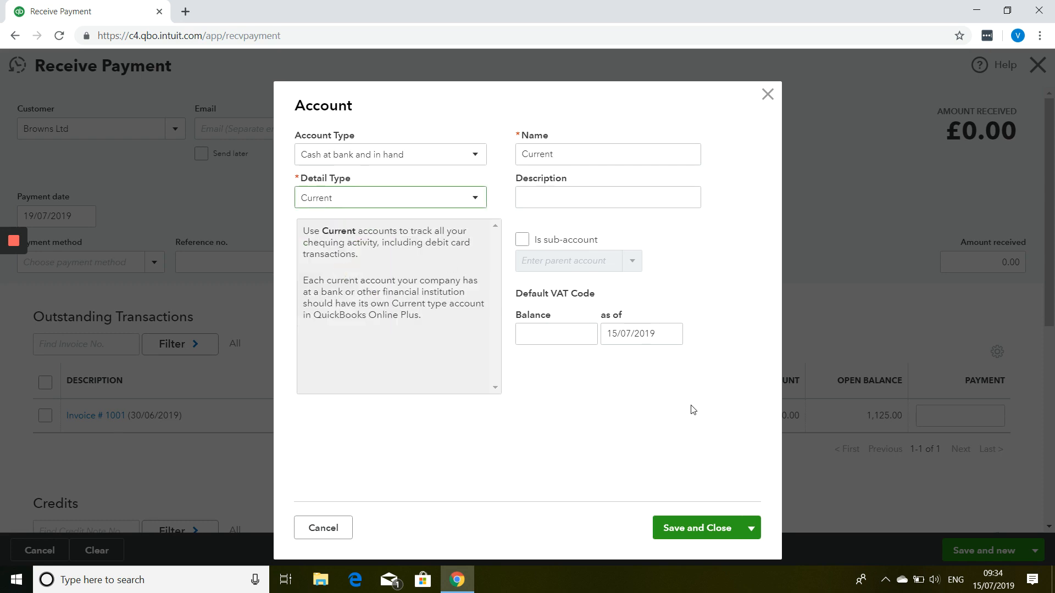
pyautogui.click(695, 527)
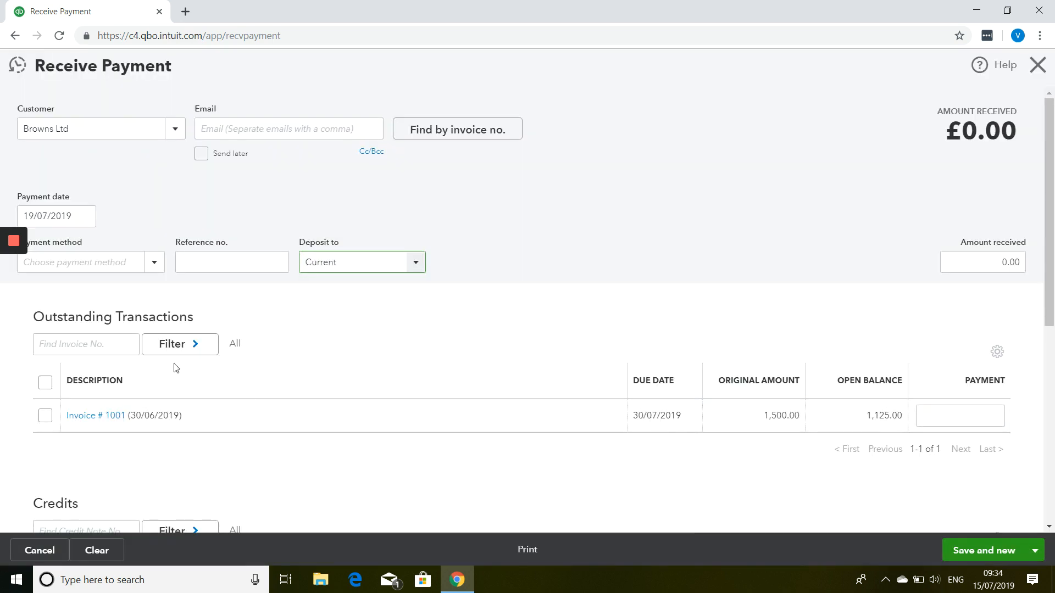
pyautogui.scroll(-2, 147, 353)
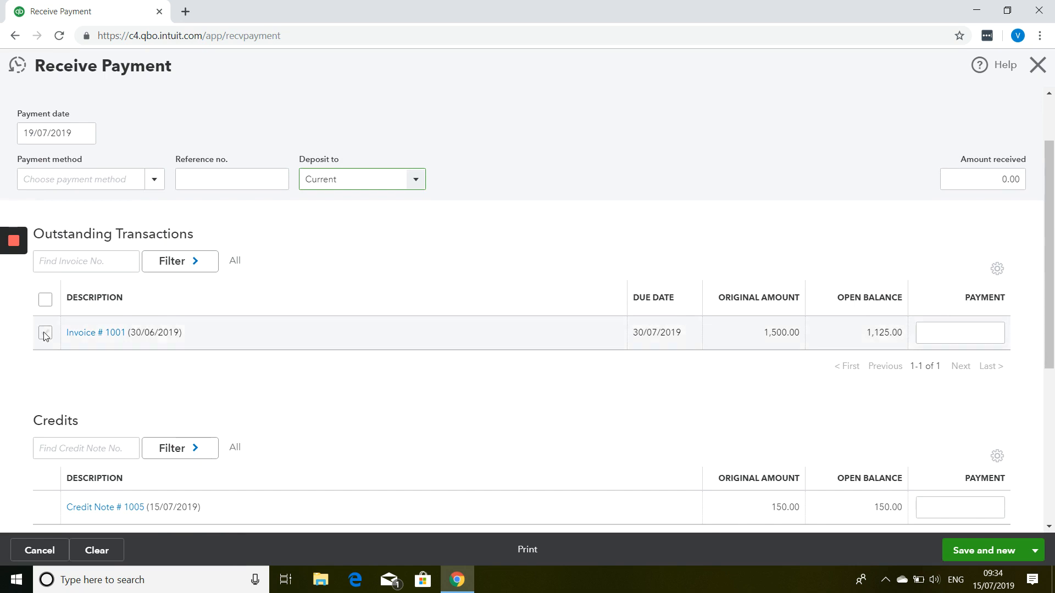
# Enter 975 as the amount received on the Browns Ltd payment.
pyautogui.scroll(-4, 626, 325)
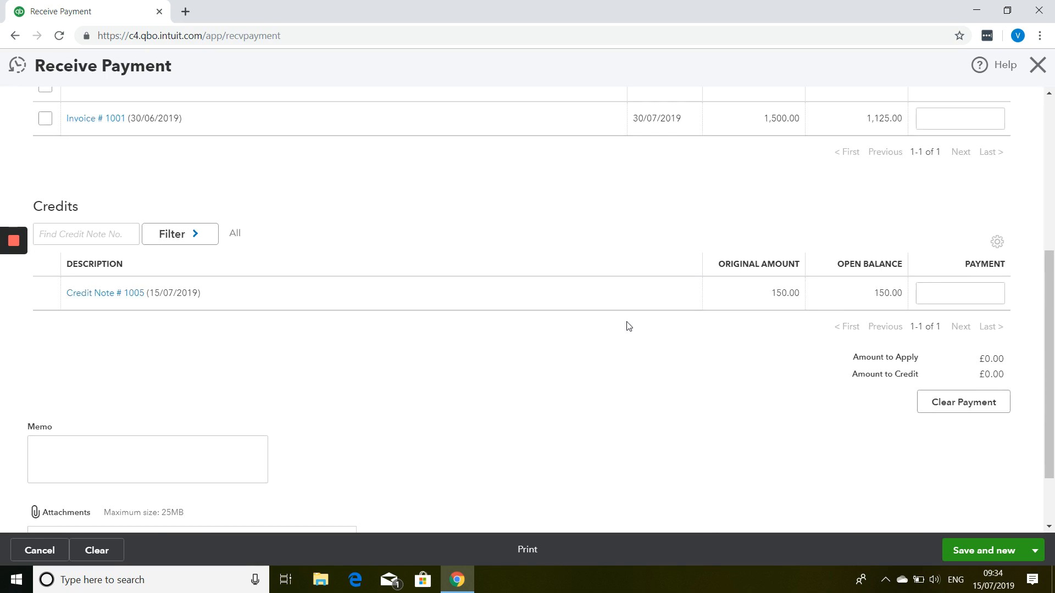
pyautogui.scroll(3, 626, 325)
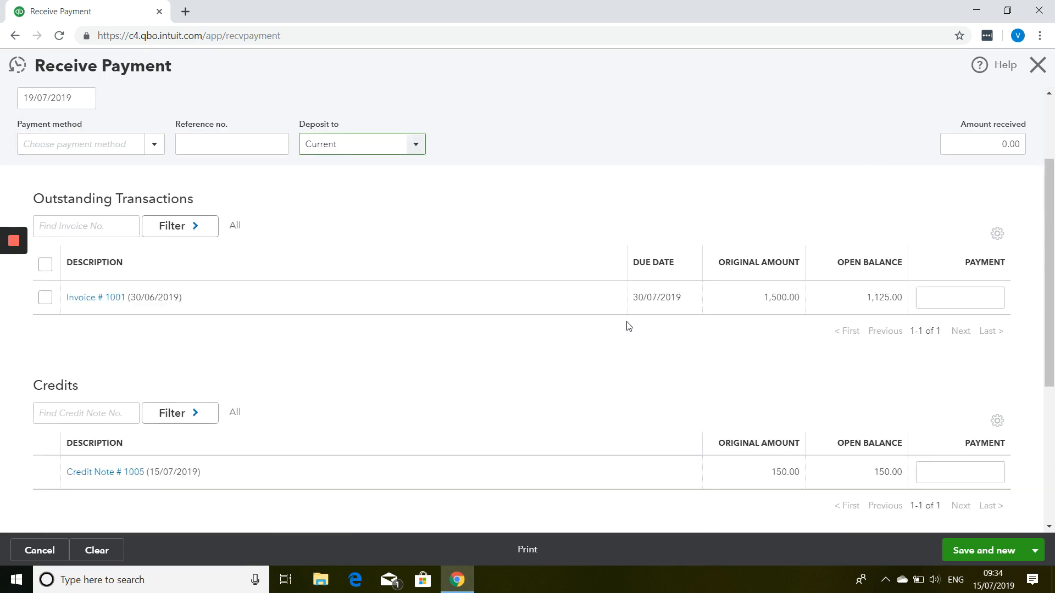
pyautogui.click(1005, 155)
pyautogui.write('975')
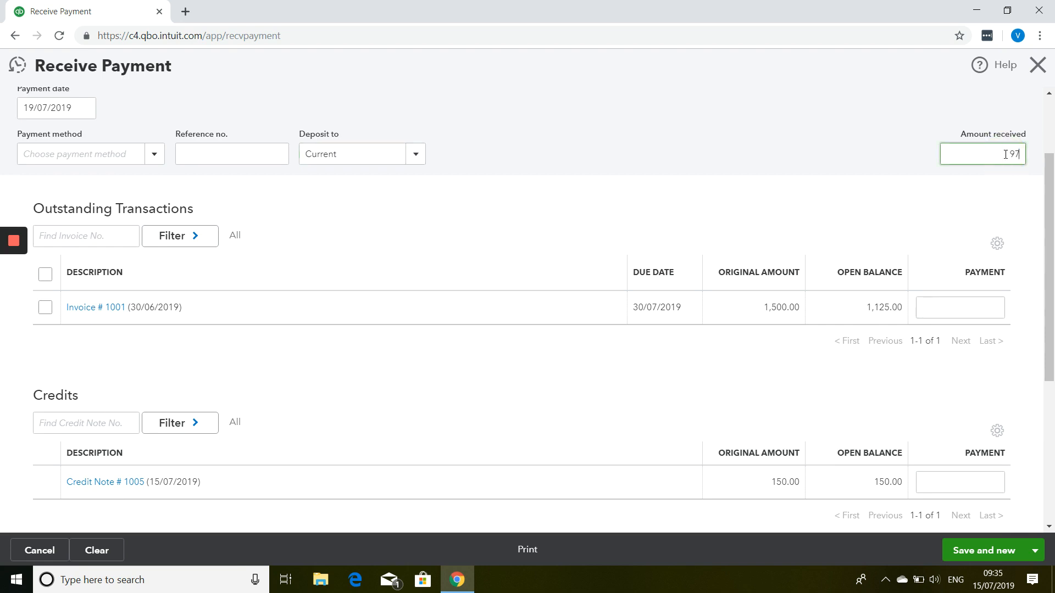
pyautogui.press('Tab')
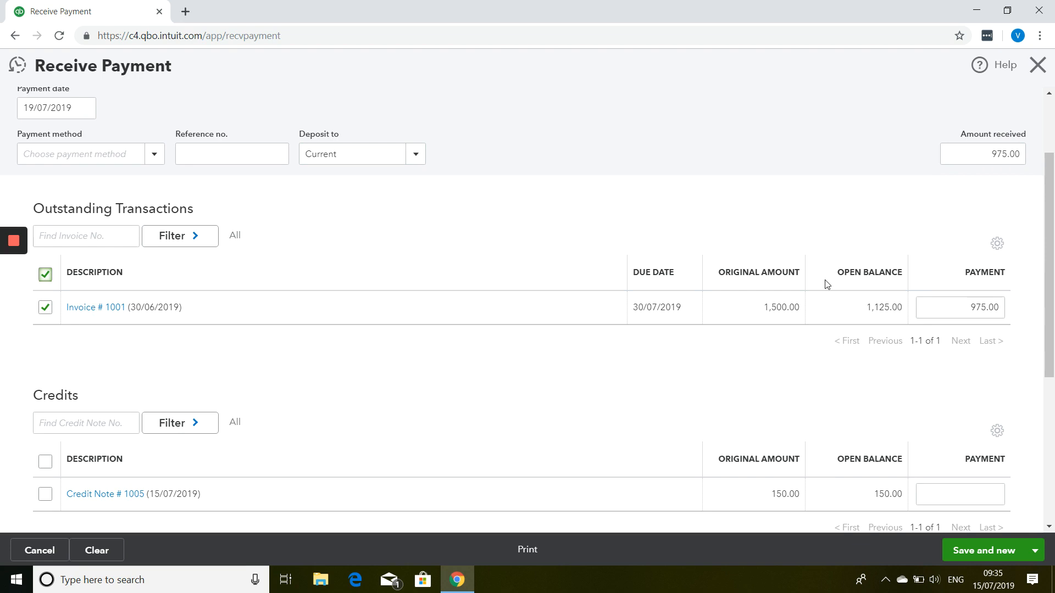
# Set the payment against Invoice # 1001 to 1,125 and apply Credit Note # 1005 to the transaction.
pyautogui.click(950, 312)
pyautogui.write('1')
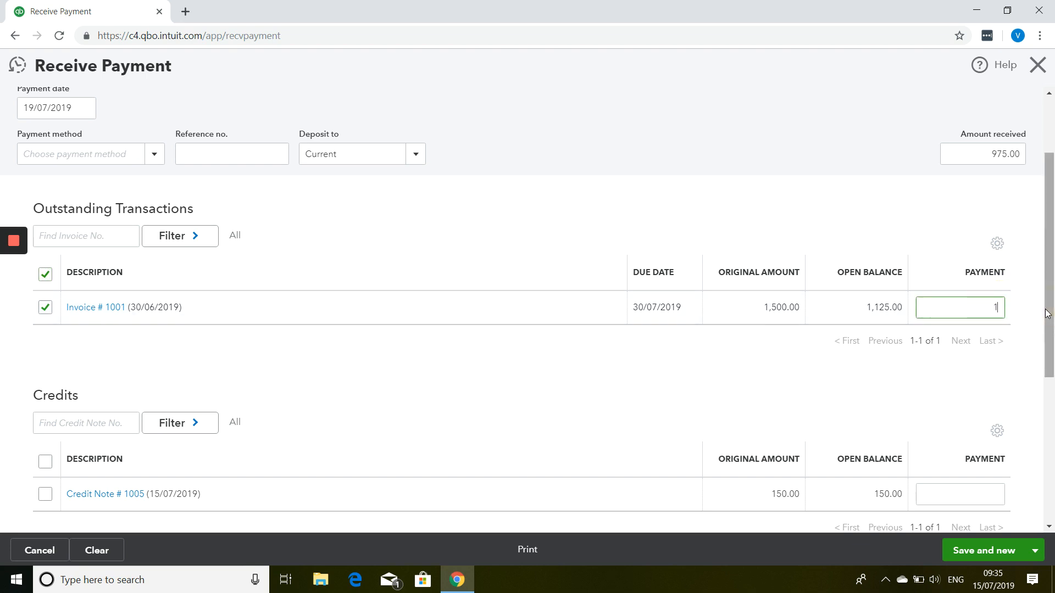
pyautogui.write(',125')
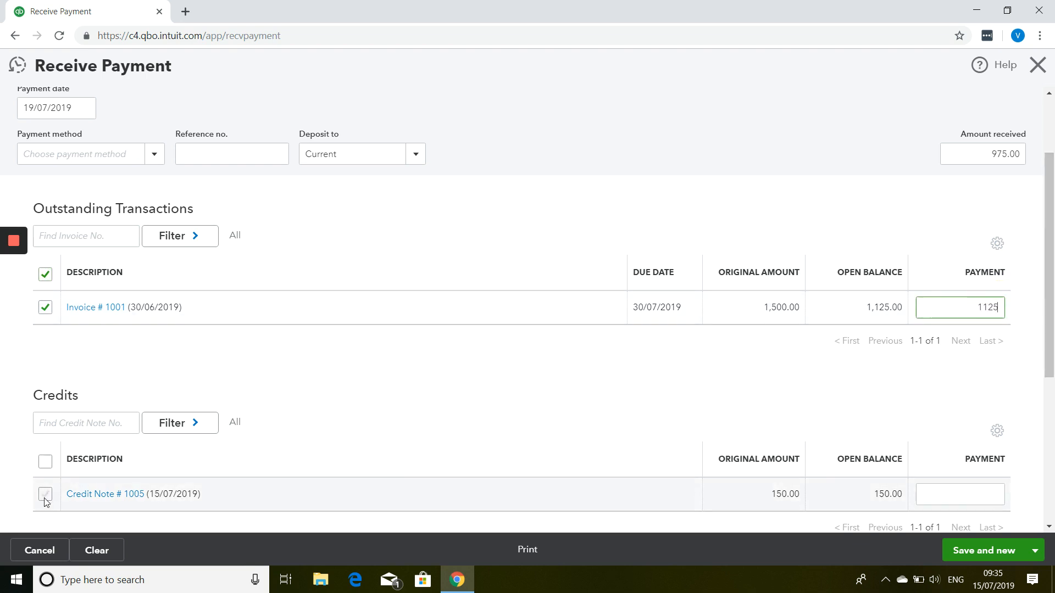
pyautogui.click(45, 494)
pyautogui.scroll(-1, 46, 503)
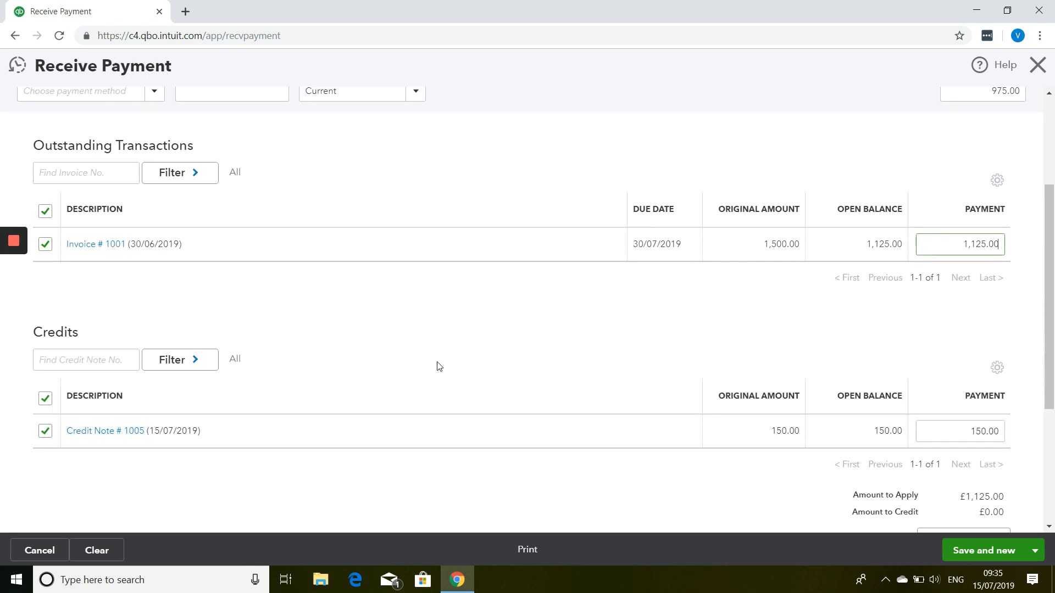
pyautogui.click(1052, 252)
pyautogui.moveTo(1052, 252)
pyautogui.mouseDown()
pyautogui.moveTo(1052, 290)
pyautogui.moveTo(1052, 212)
pyautogui.moveTo(1052, 271)
pyautogui.mouseUp()
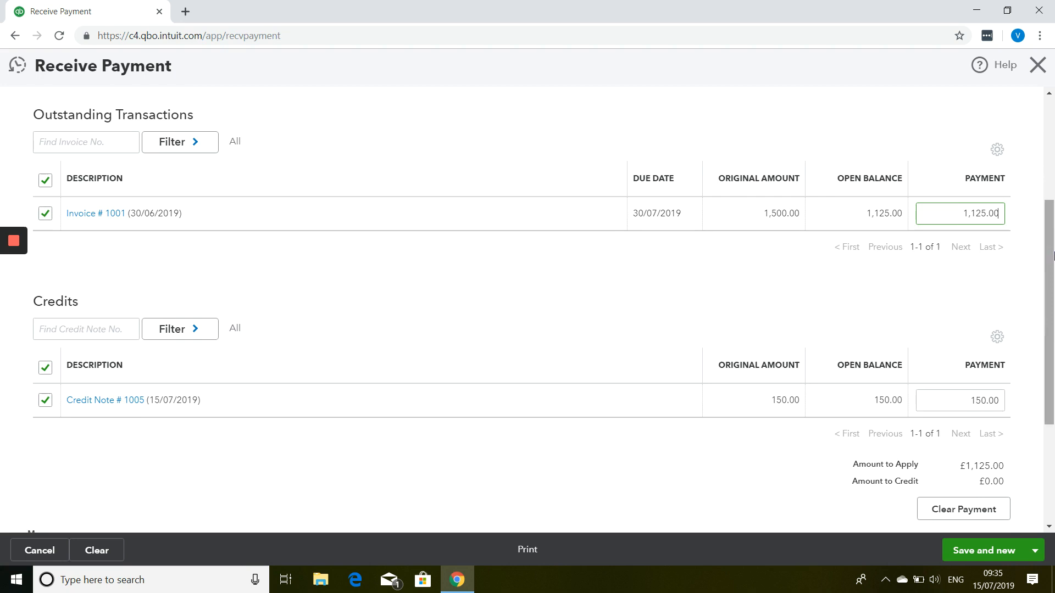
pyautogui.click(932, 289)
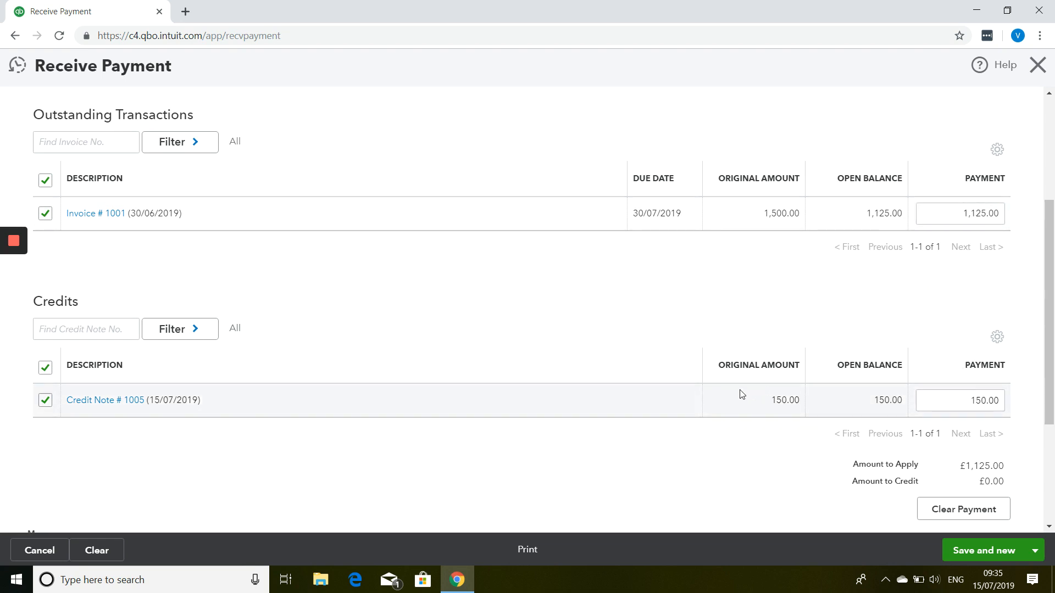
# Save and close the Browns Ltd payment.
pyautogui.moveTo(1047, 345); pyautogui.dragTo(1038, 432)
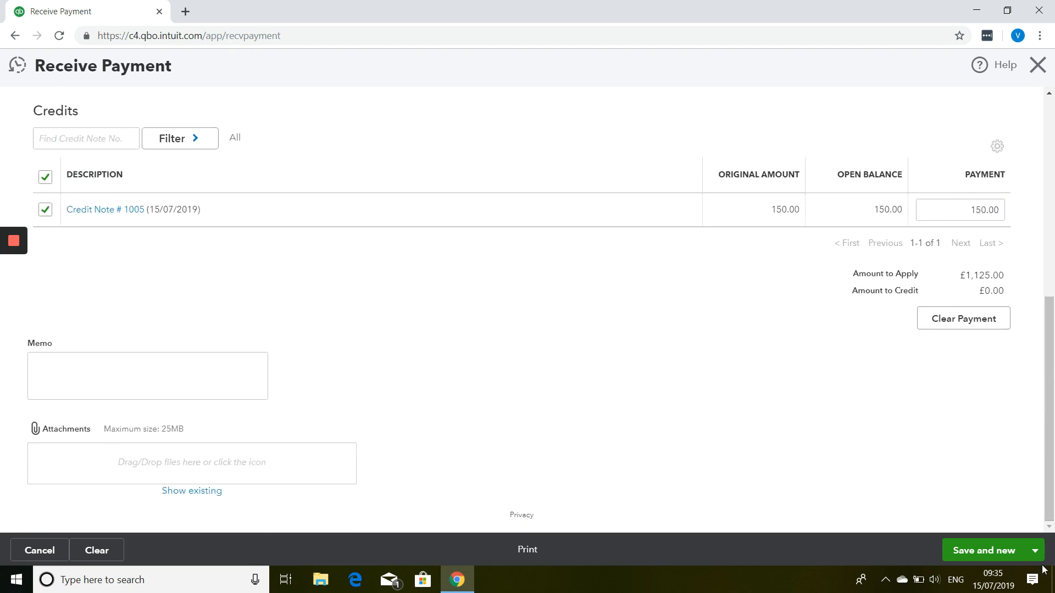
pyautogui.click(1035, 555)
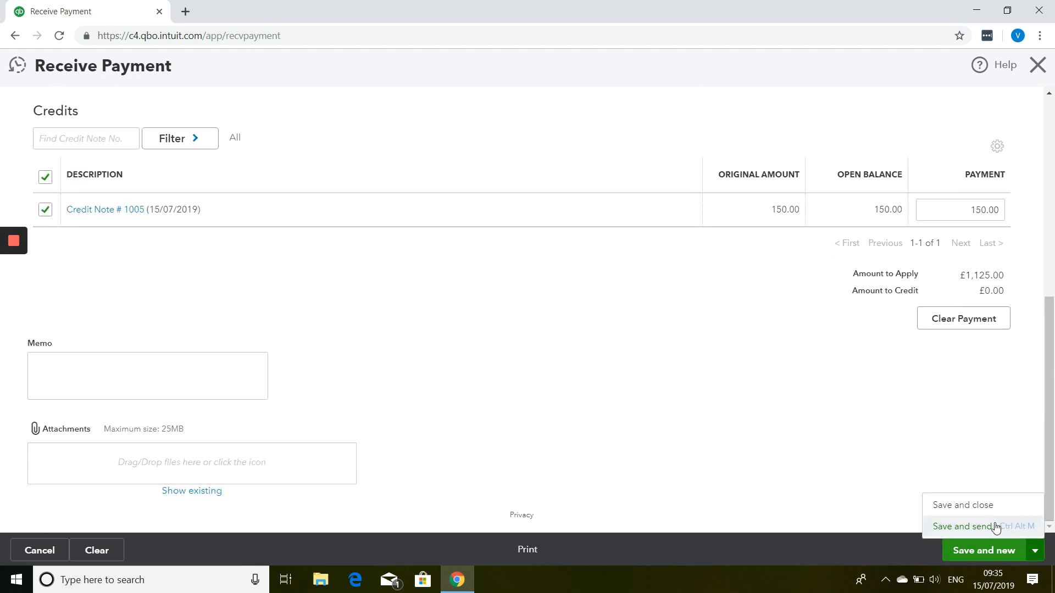
pyautogui.click(997, 508)
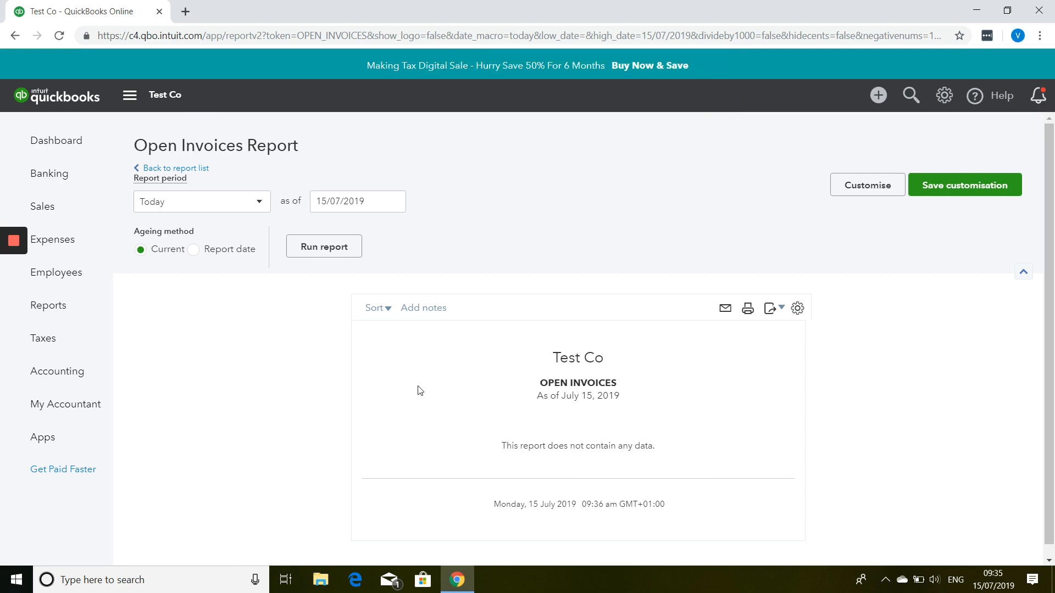
pyautogui.moveTo(12, 245)
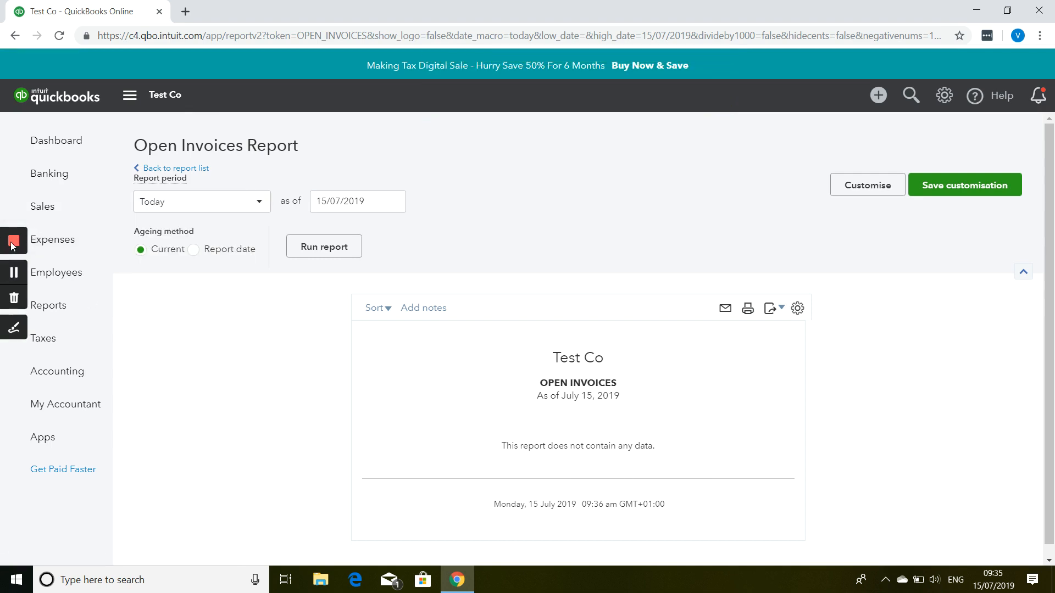